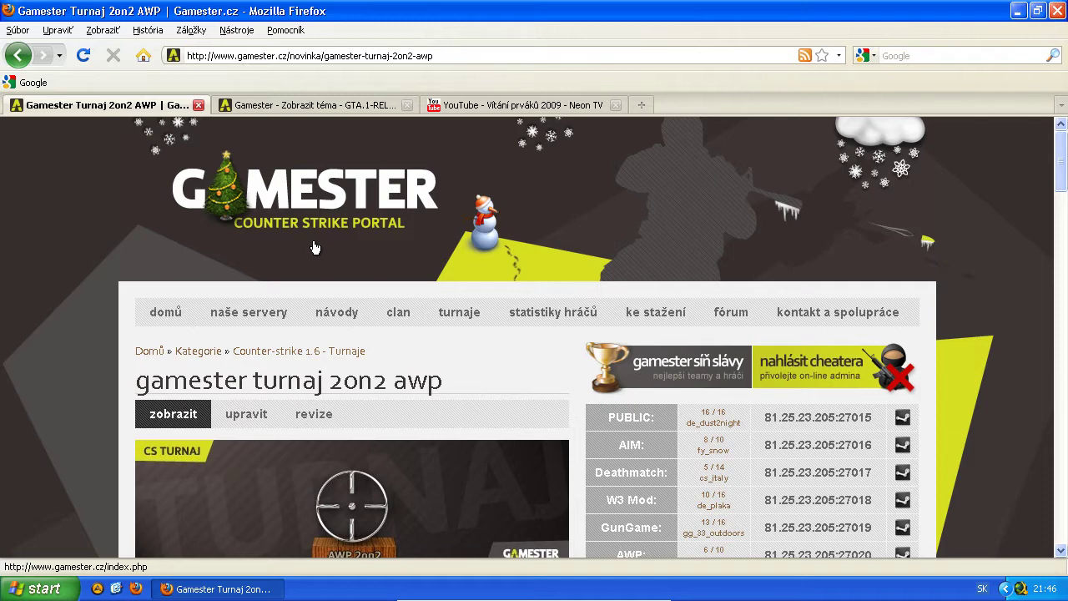
Step: Examine the download links and archive password section in the GTA.1-RELOADED forum topic
key("ctrl+Tab")
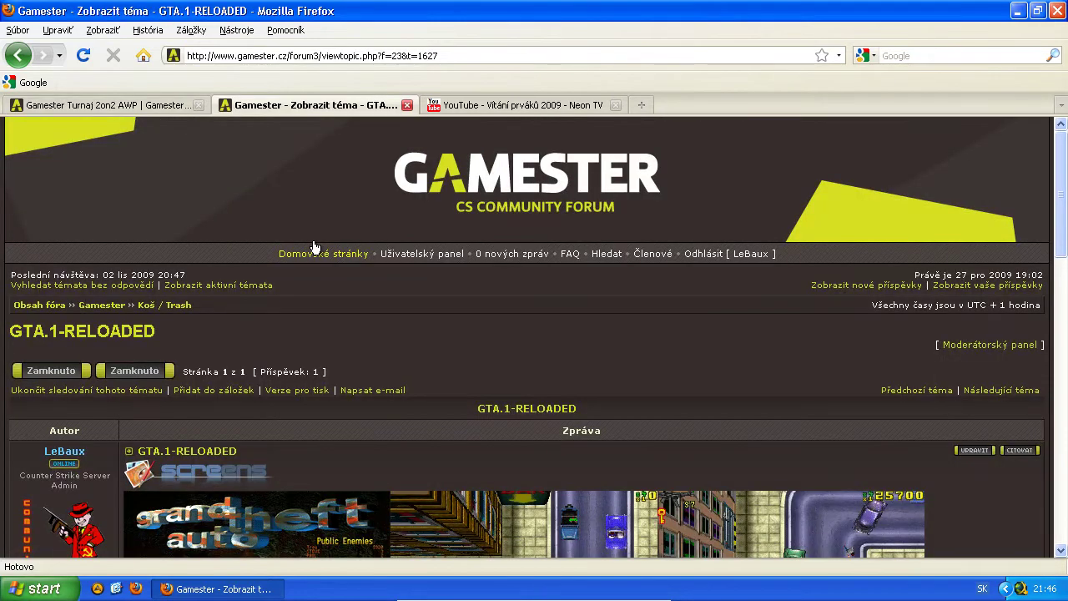
scroll(342, 267, "down", 5)
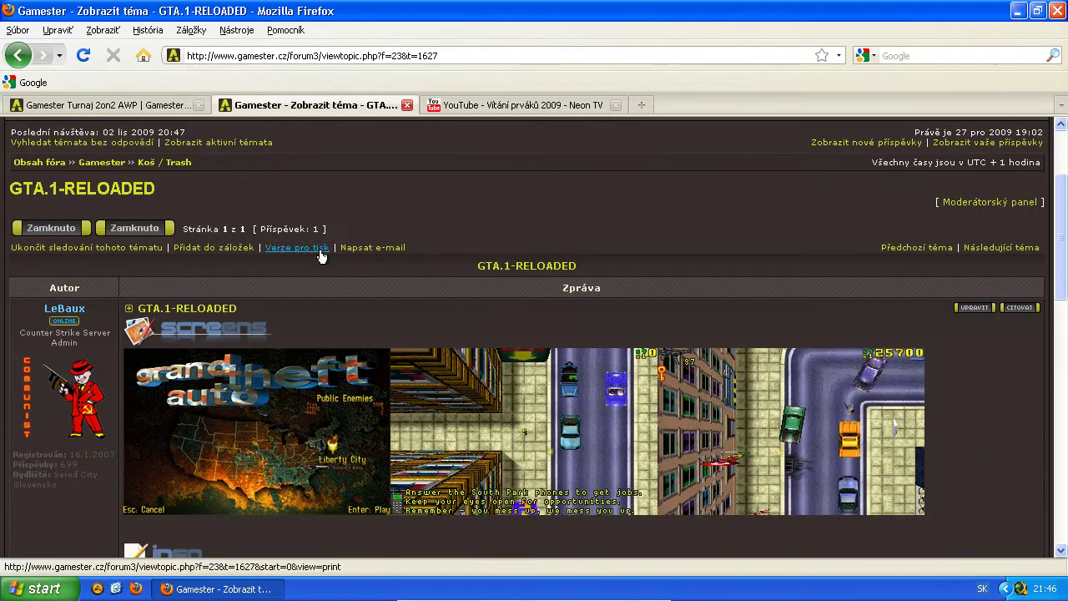
scroll(345, 267, "down", 2)
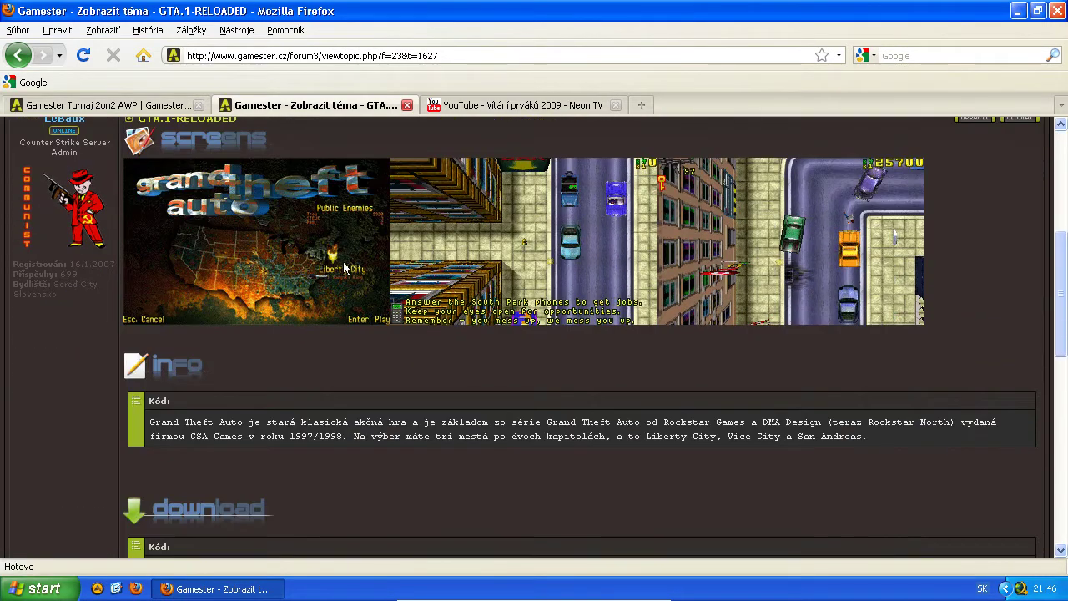
scroll(345, 267, "down", 7)
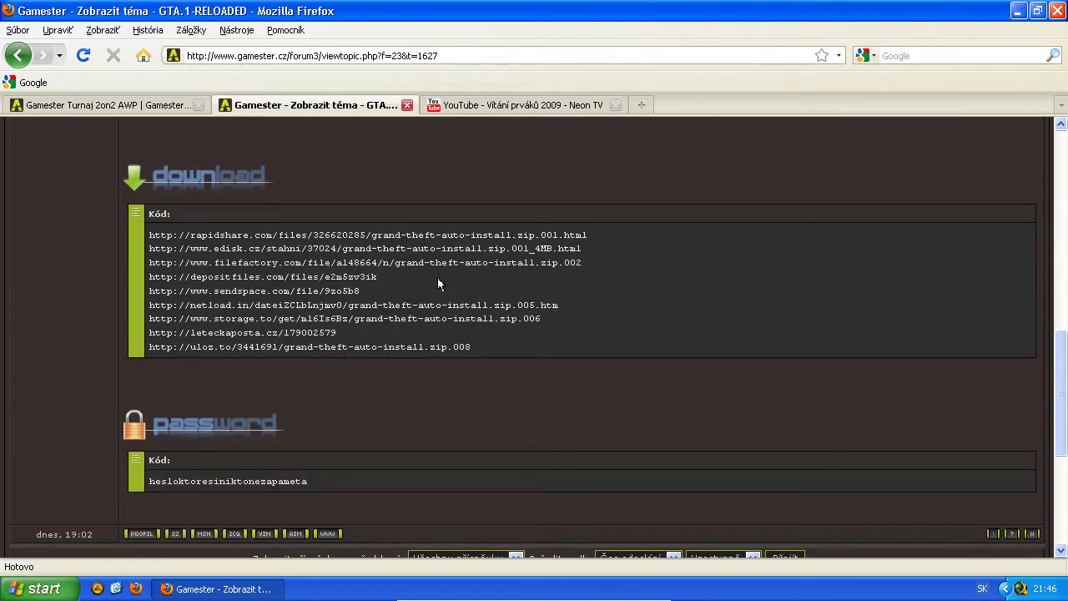
left_click_drag(615, 237, 149, 238)
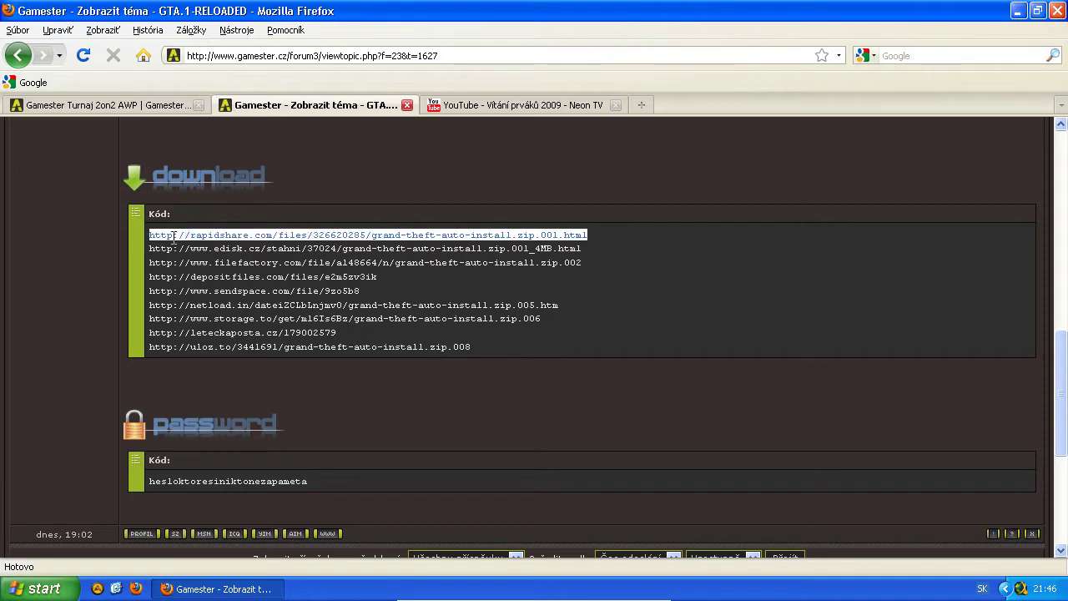
left_click(496, 258)
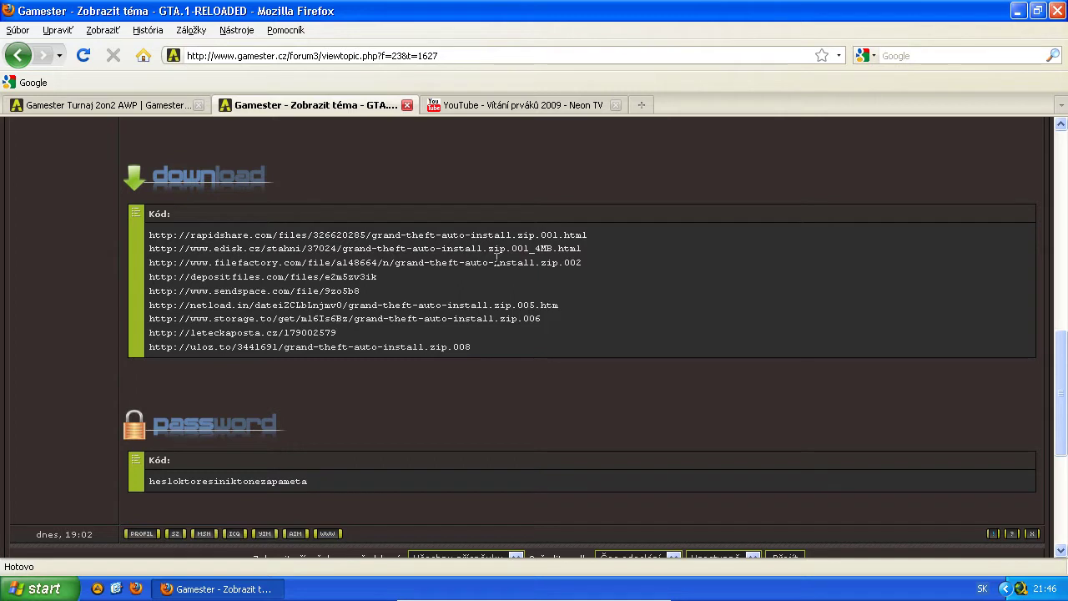
Step: Show the YouTube video "Vítání prváků 2009 - Neon TV" and toggle its playback
left_click(564, 109)
left_click(139, 520)
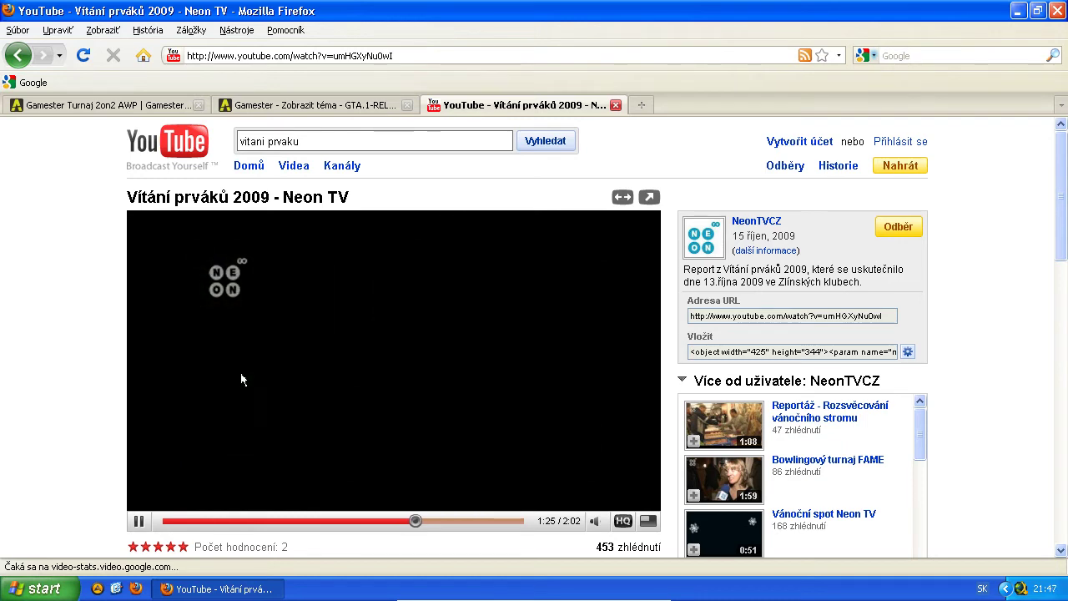
Step: Open jdownloader.org in a new browser tab
left_click(640, 105)
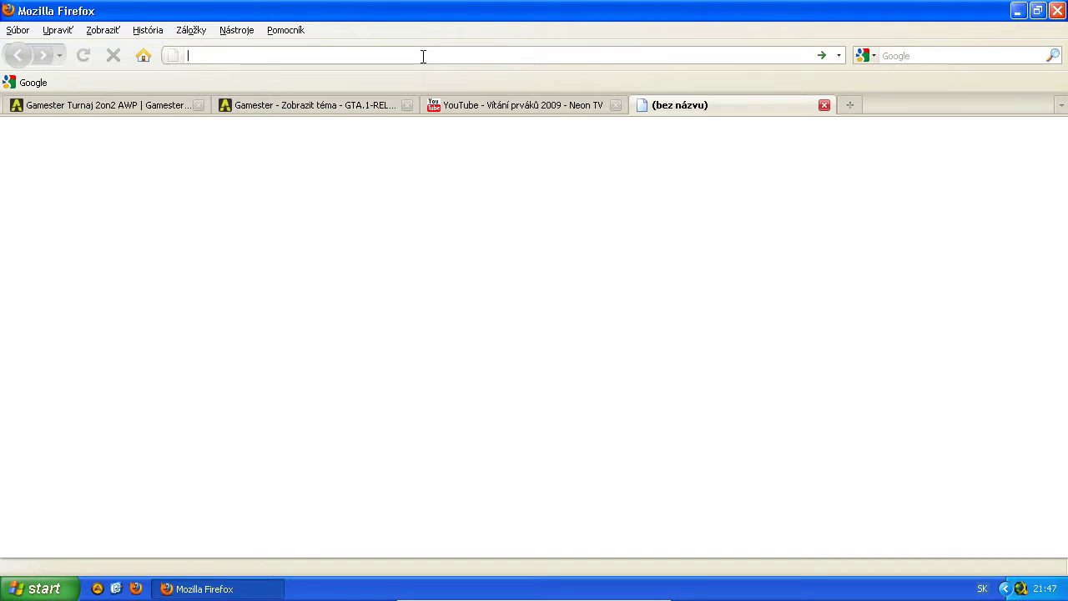
type("j")
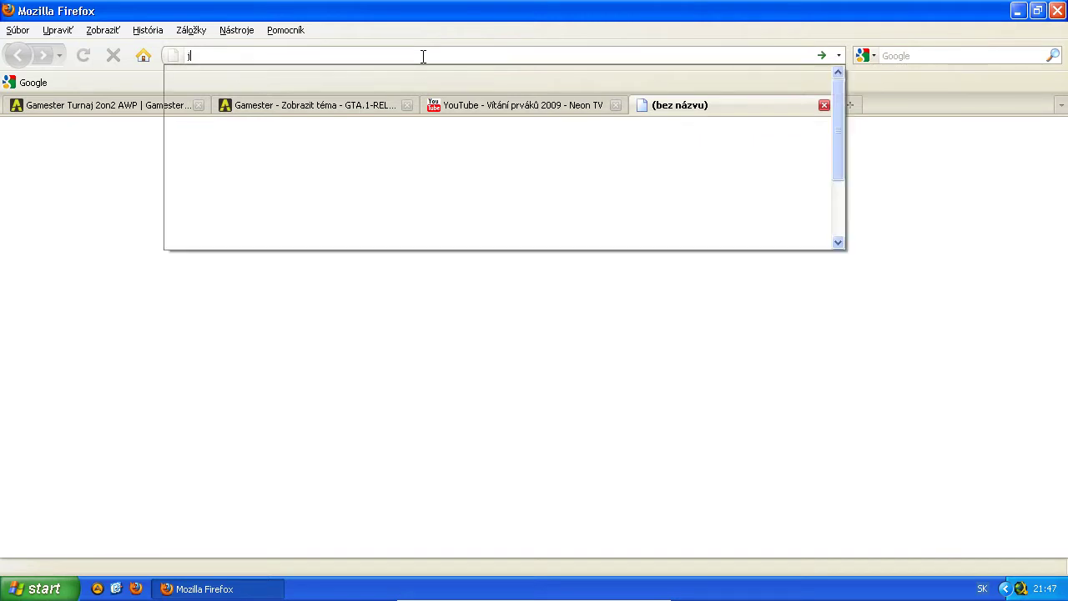
type("dow")
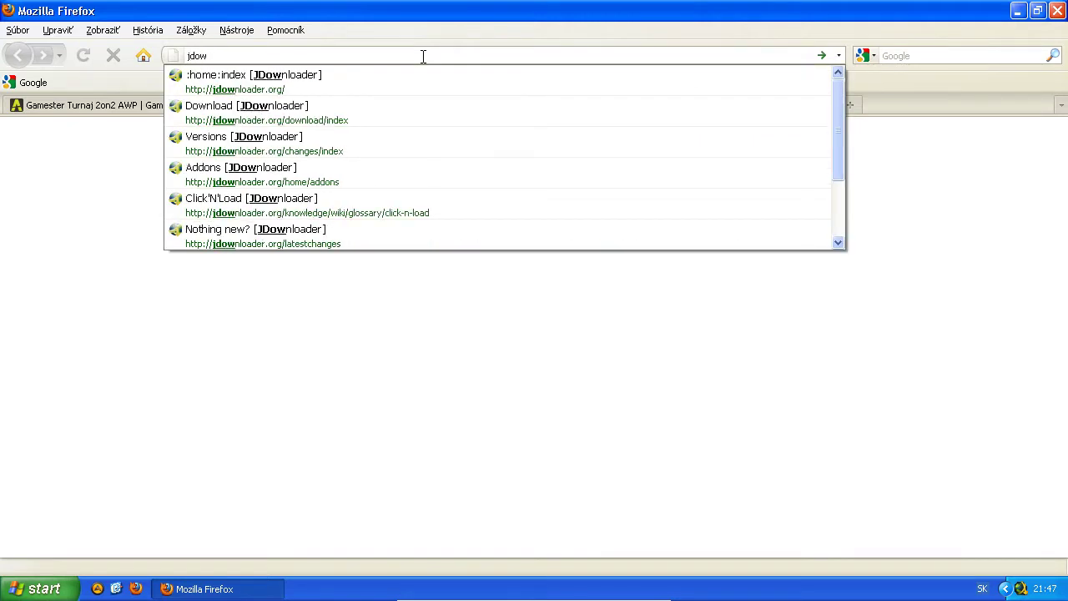
type("nloader.")
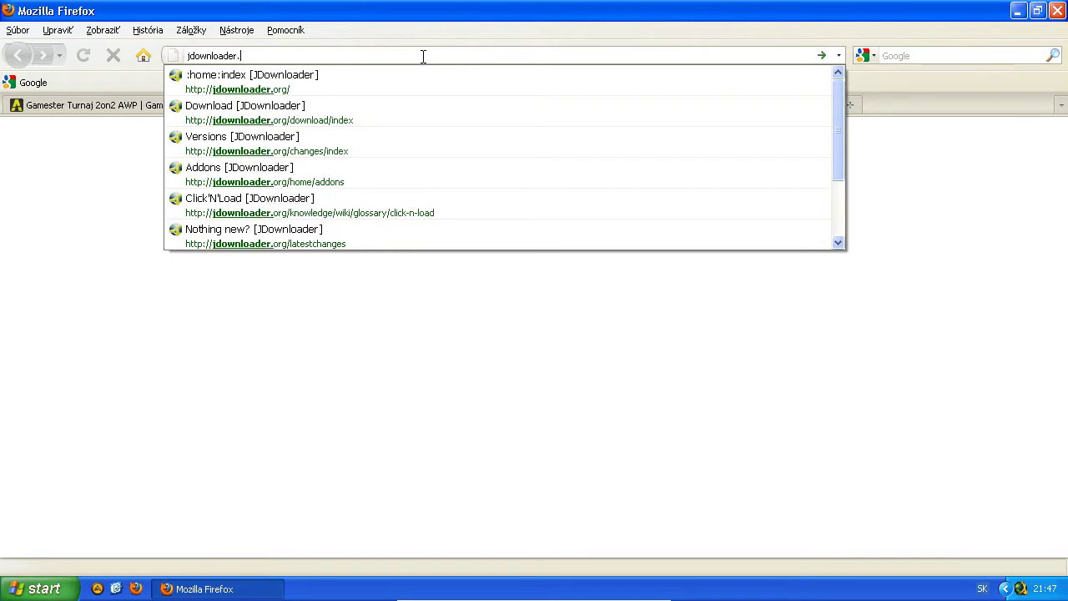
type("org")
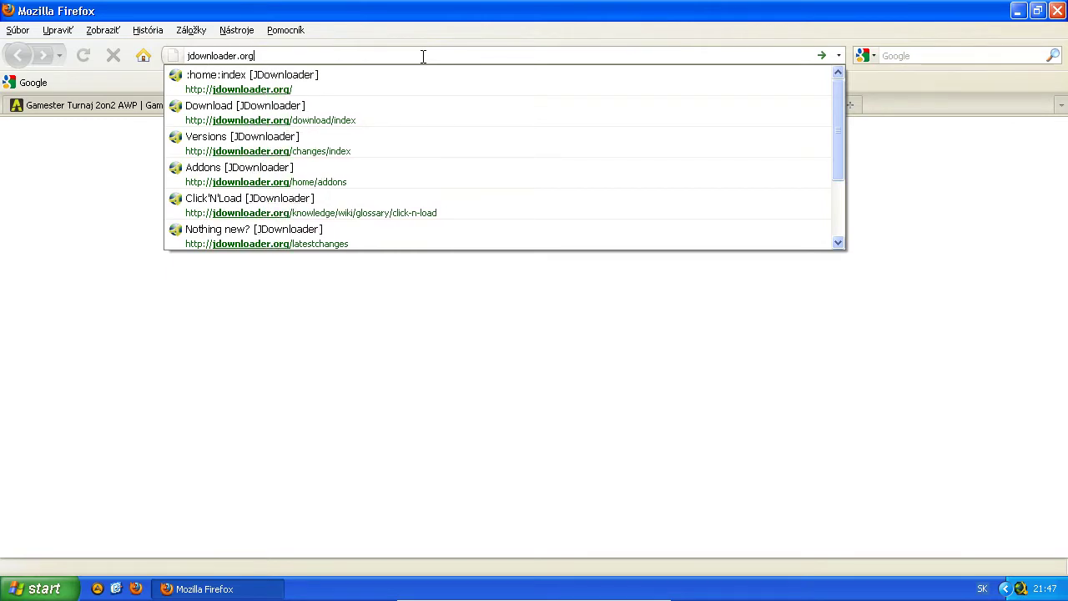
key("Return")
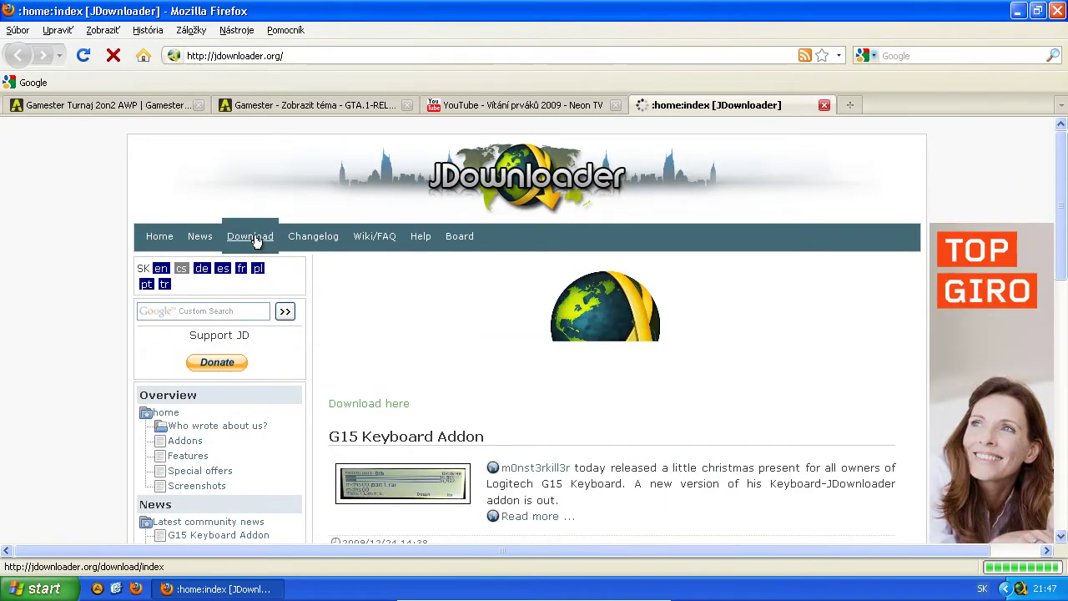
Step: Open the site's Download page and examine the Windows download servers and the other operating system options
left_click(256, 238)
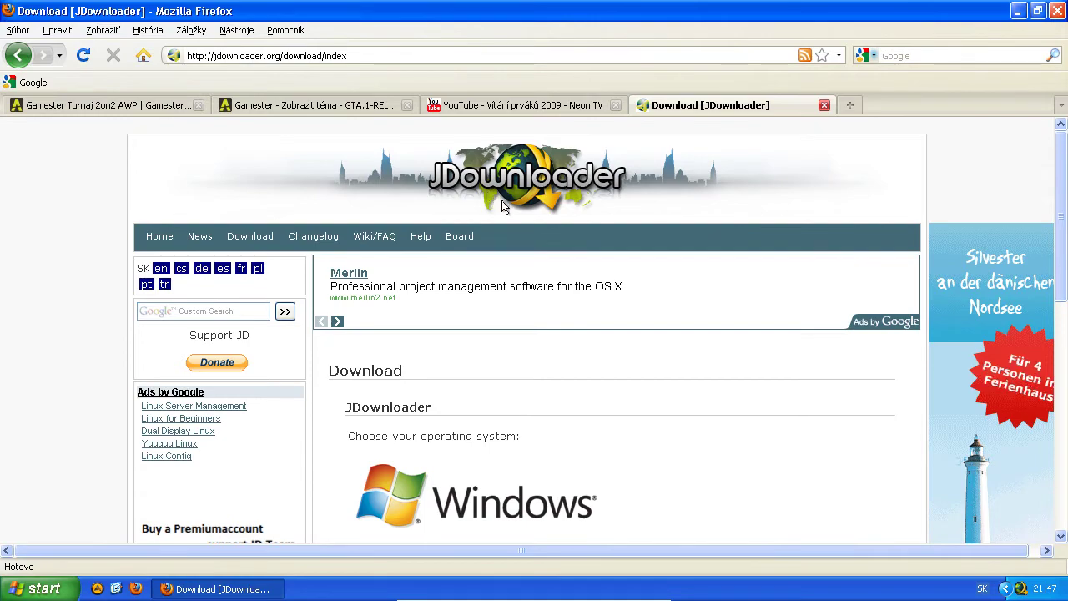
scroll(514, 211, "down", 4)
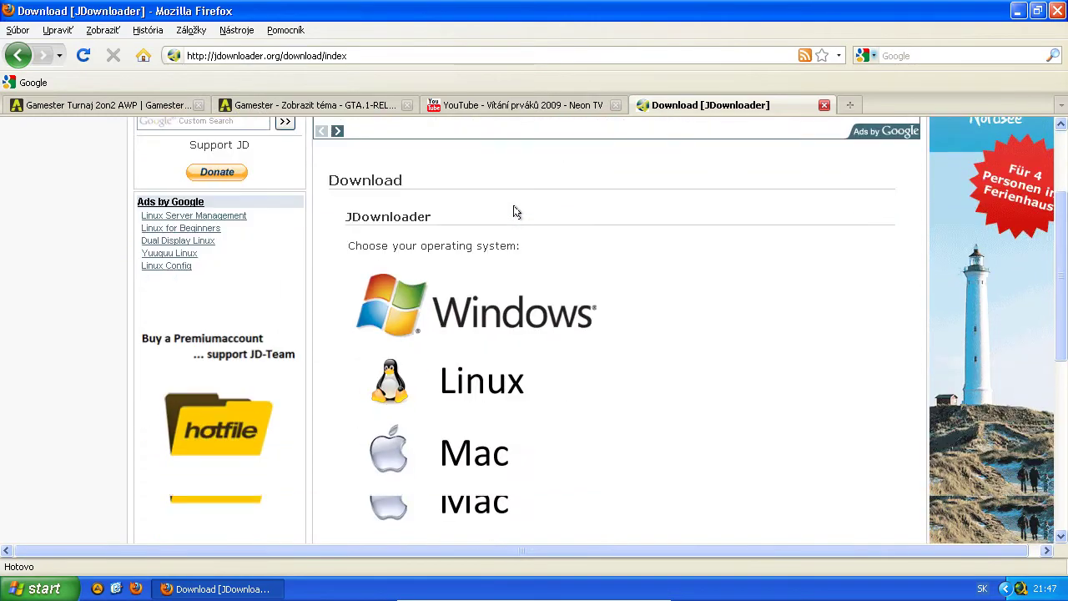
left_click(482, 306)
scroll(481, 305, "down", 2)
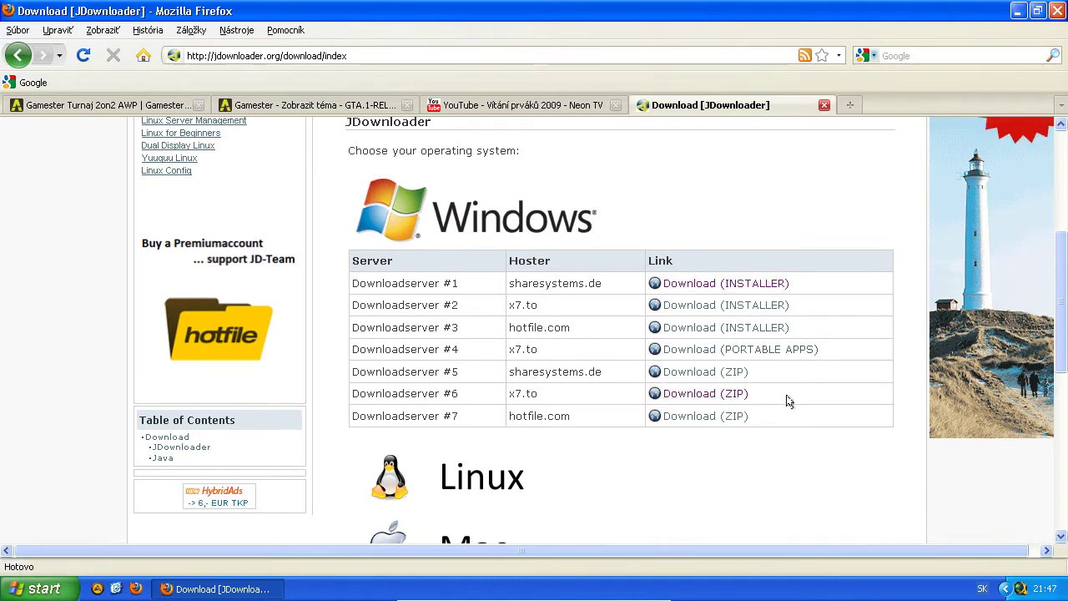
left_click(691, 402)
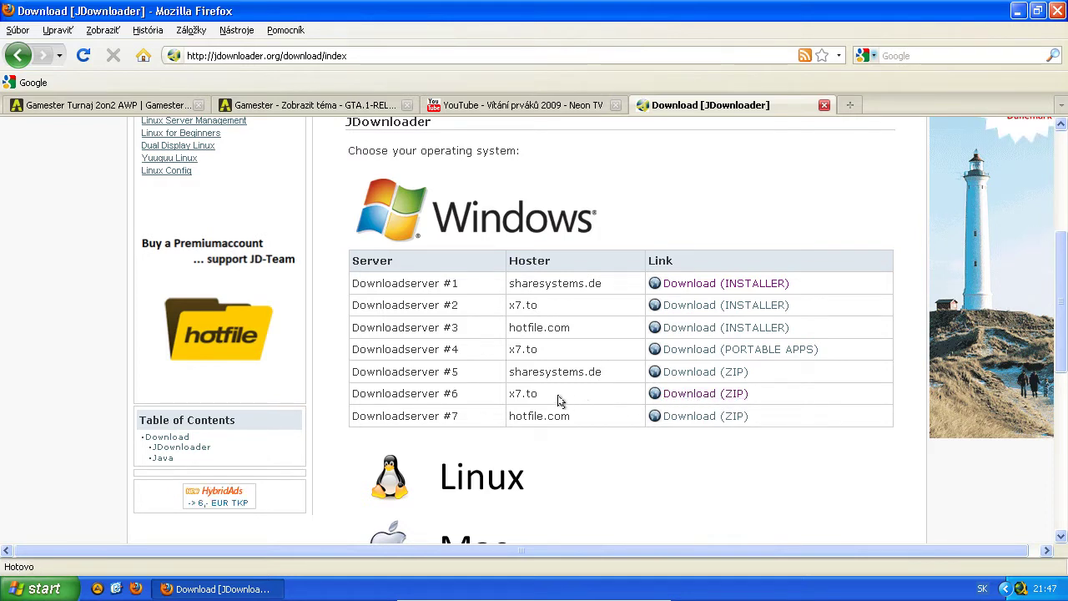
left_click_drag(560, 398, 514, 396)
left_click(553, 194)
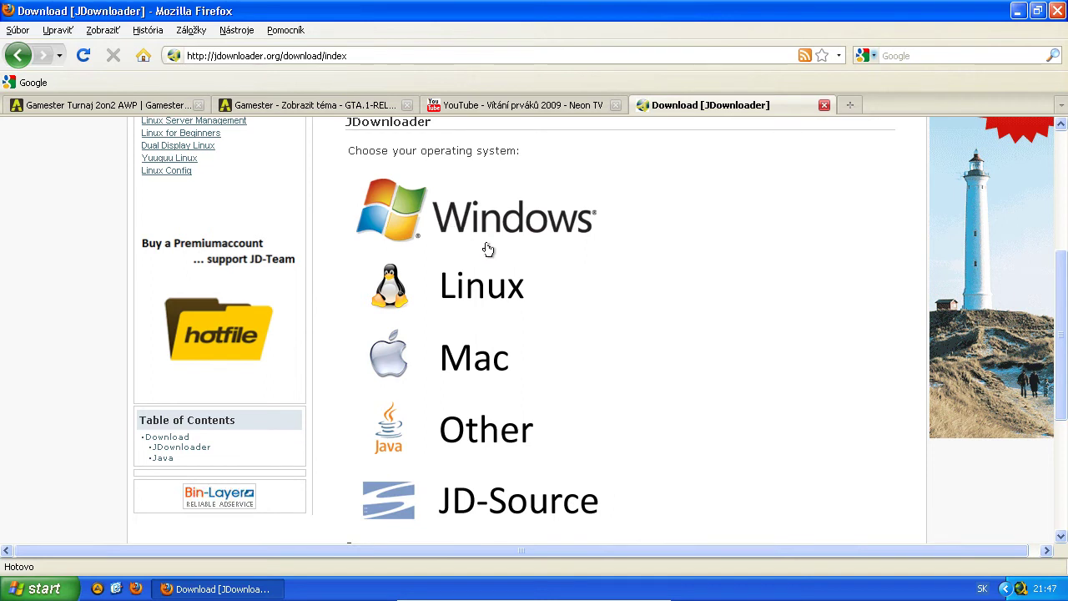
scroll(489, 252, "down", 1)
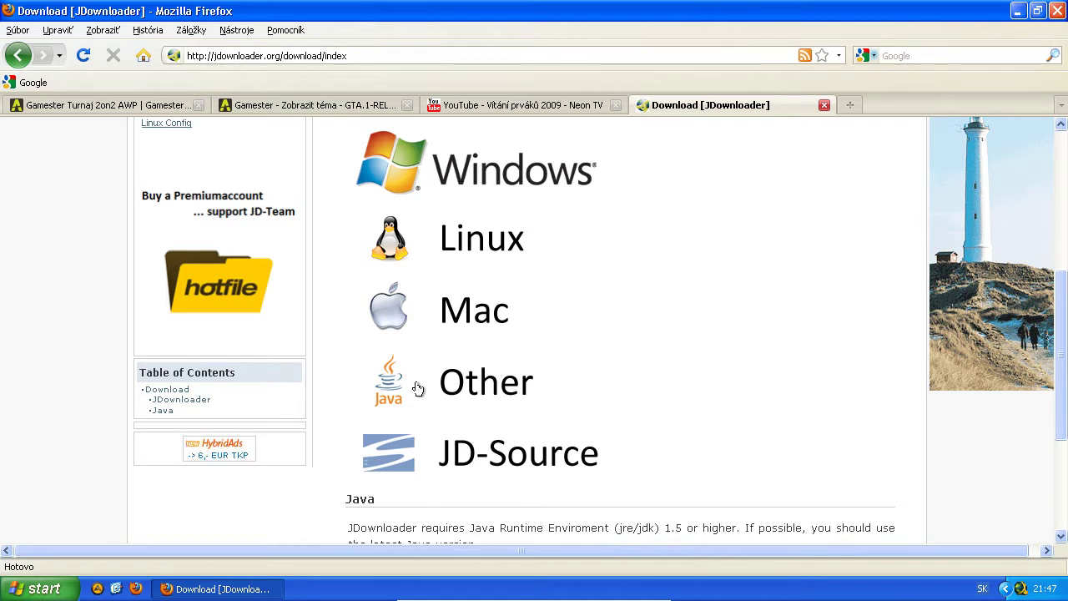
Step: Minimize the browser, point out the downloaded archive and JDownloader folder on the desktop, and bring up the JDownloader window
left_click(1018, 10)
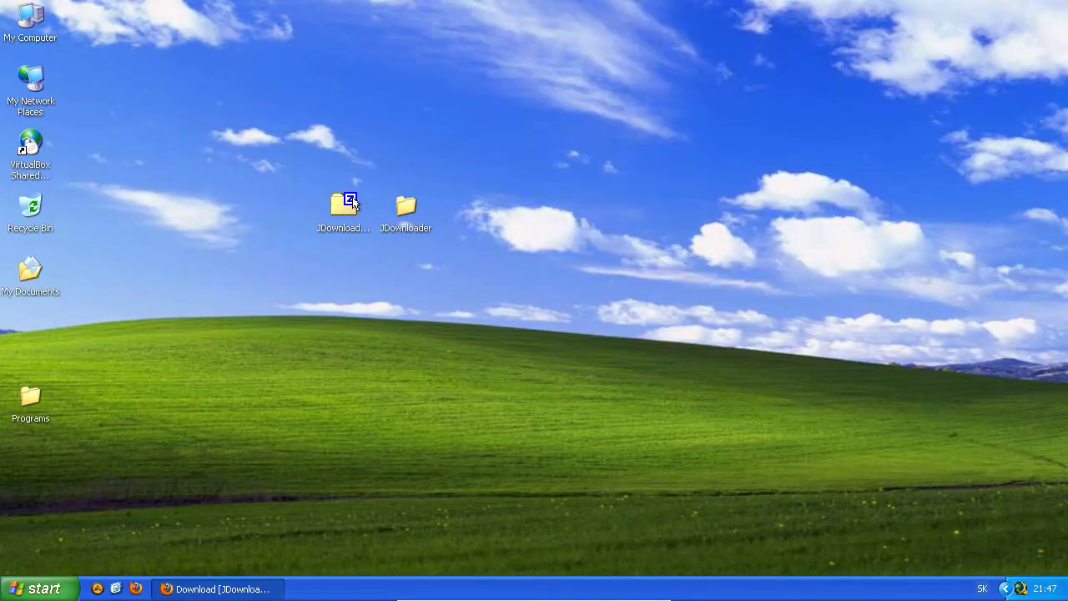
left_click(352, 203)
left_click(405, 207)
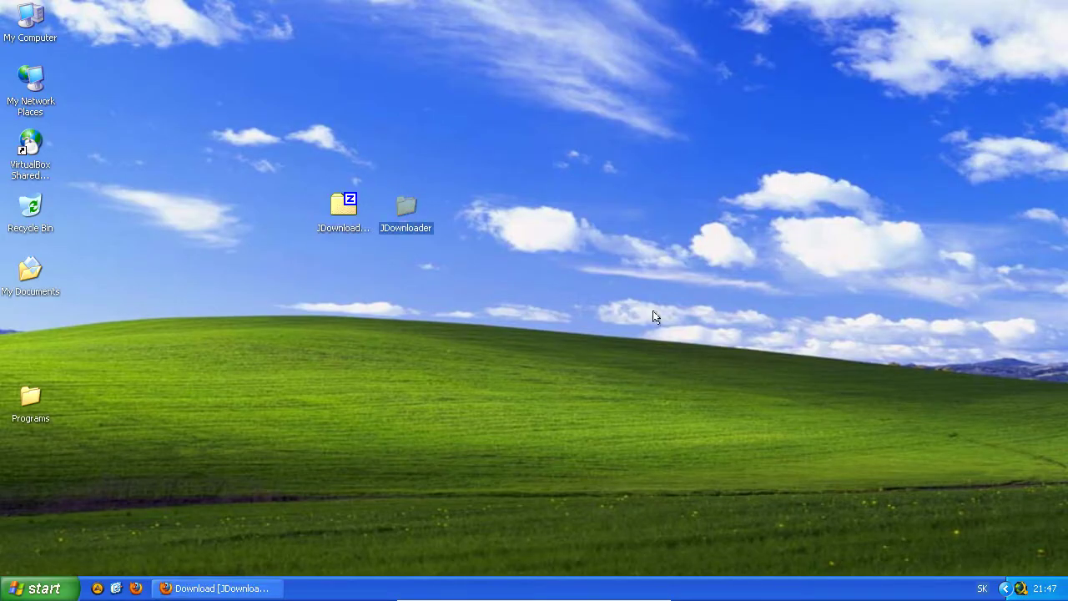
left_click(1021, 588)
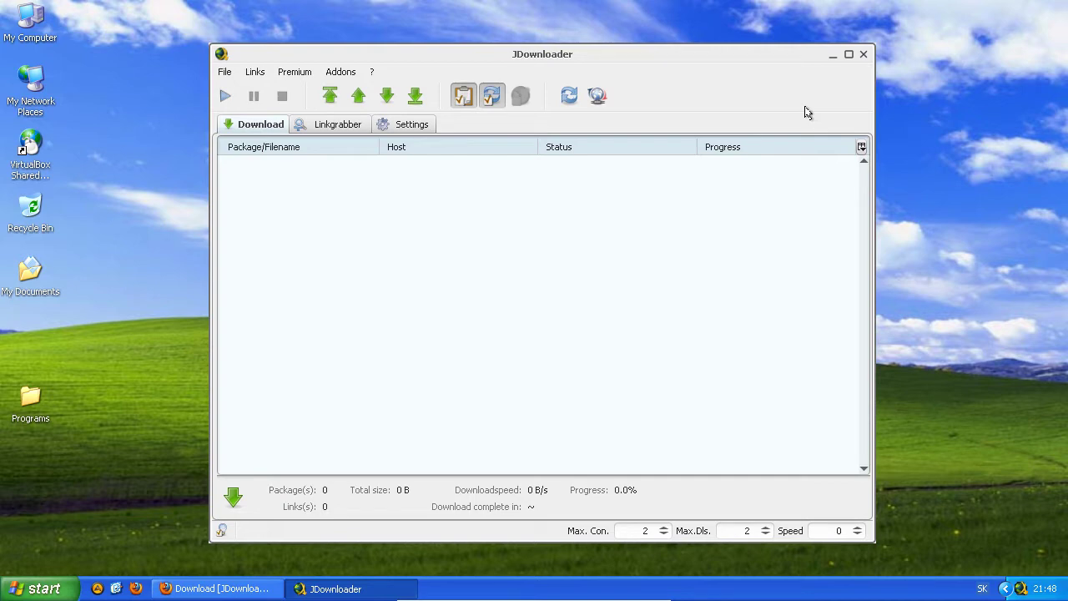
Step: Enable creating subfolders with the package name and creating sub-folders after adding links in the Download & Connections settings
left_click(596, 96)
left_click(402, 124)
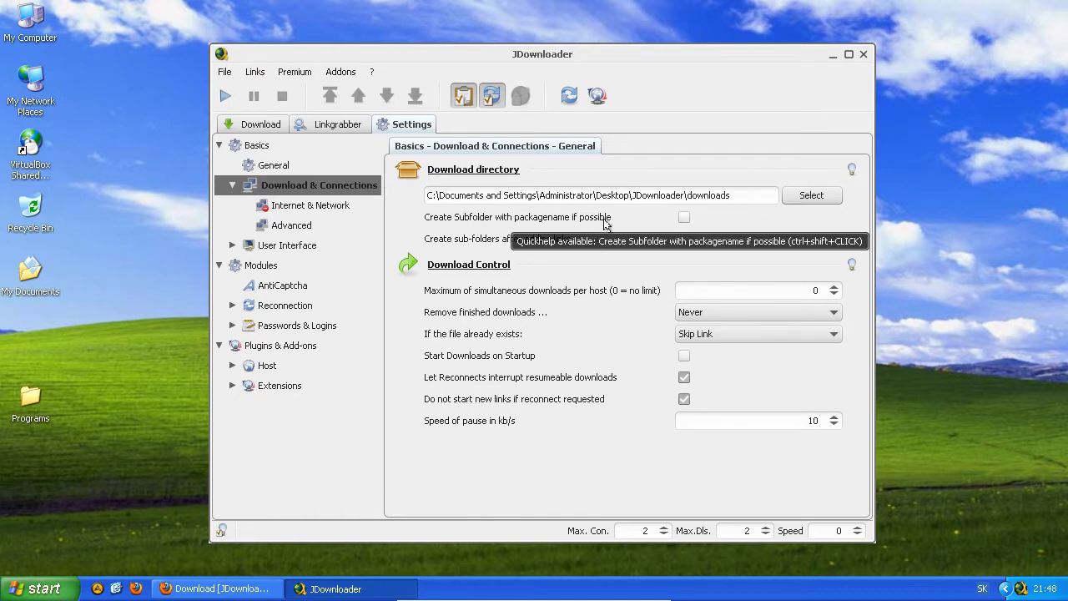
left_click(684, 216)
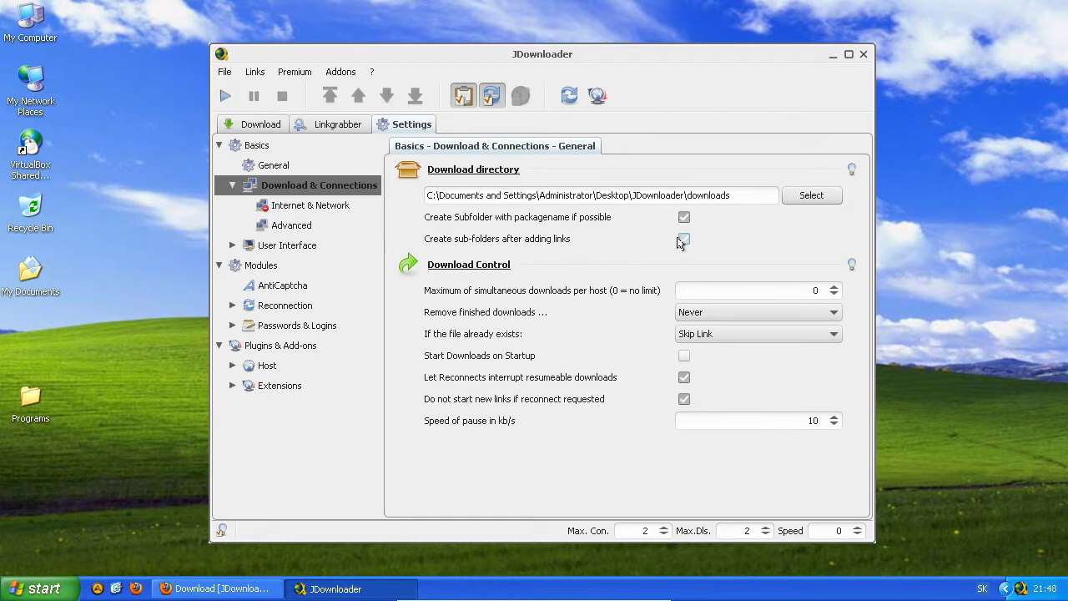
left_click(682, 239)
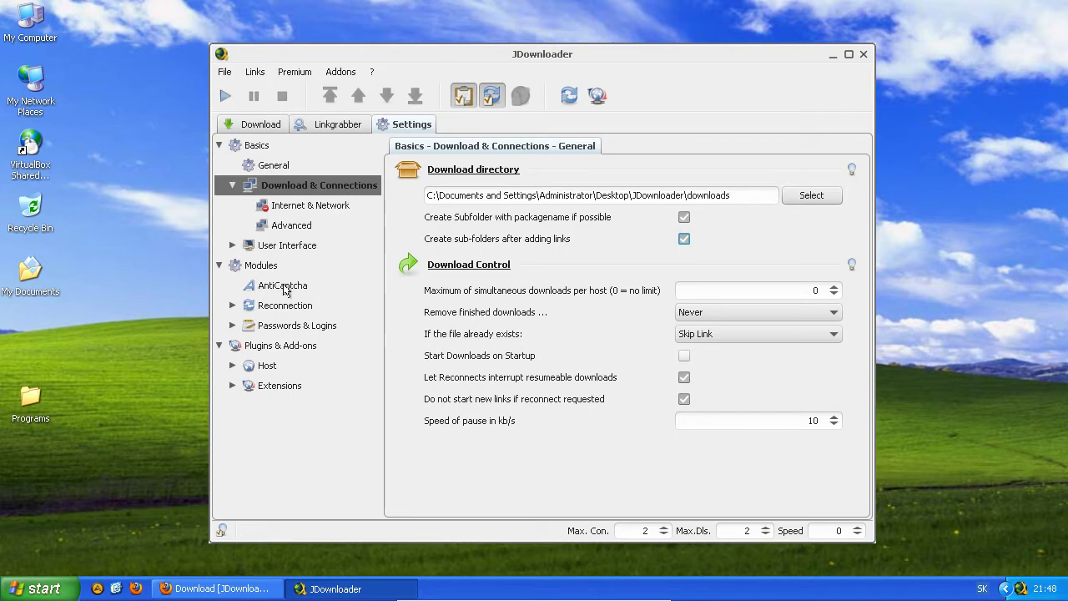
Step: View the Premium account settings of the Host plugins and return to the general Host plugin list
left_click(234, 365)
left_click(282, 384)
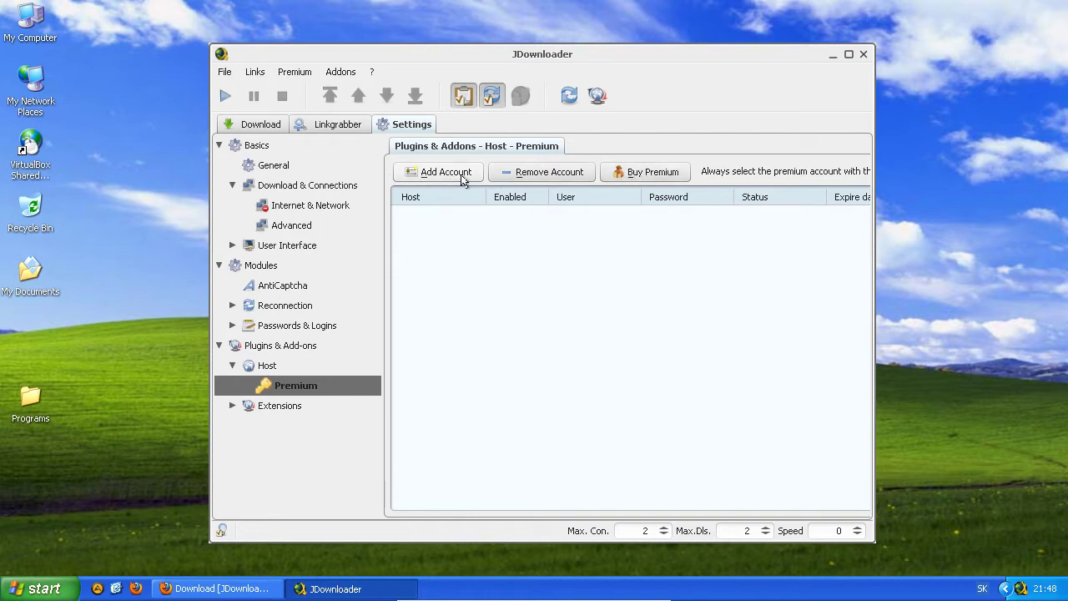
left_click(233, 367)
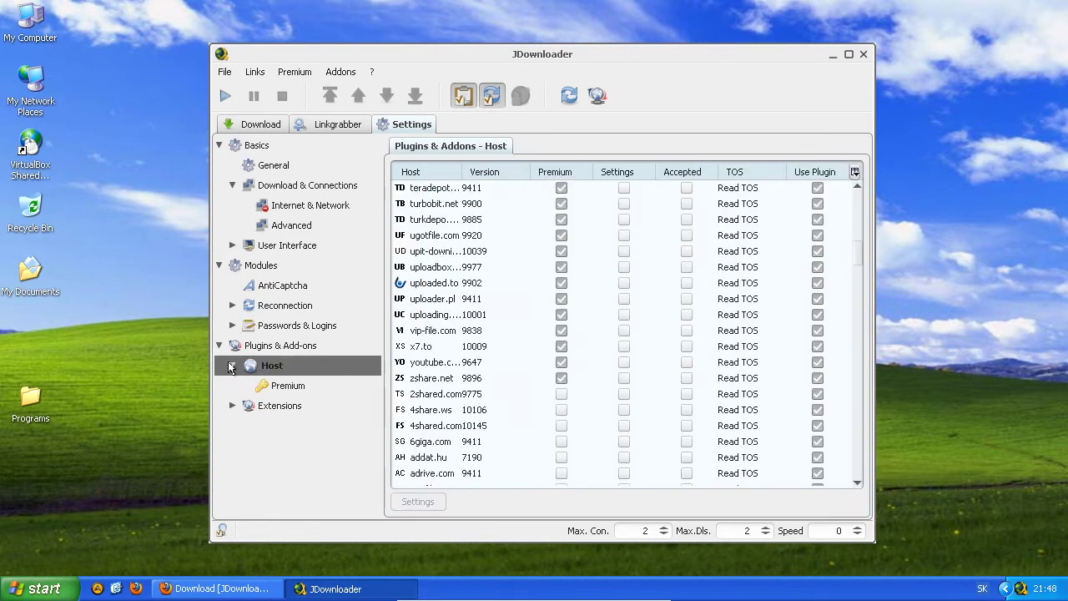
left_click(232, 367)
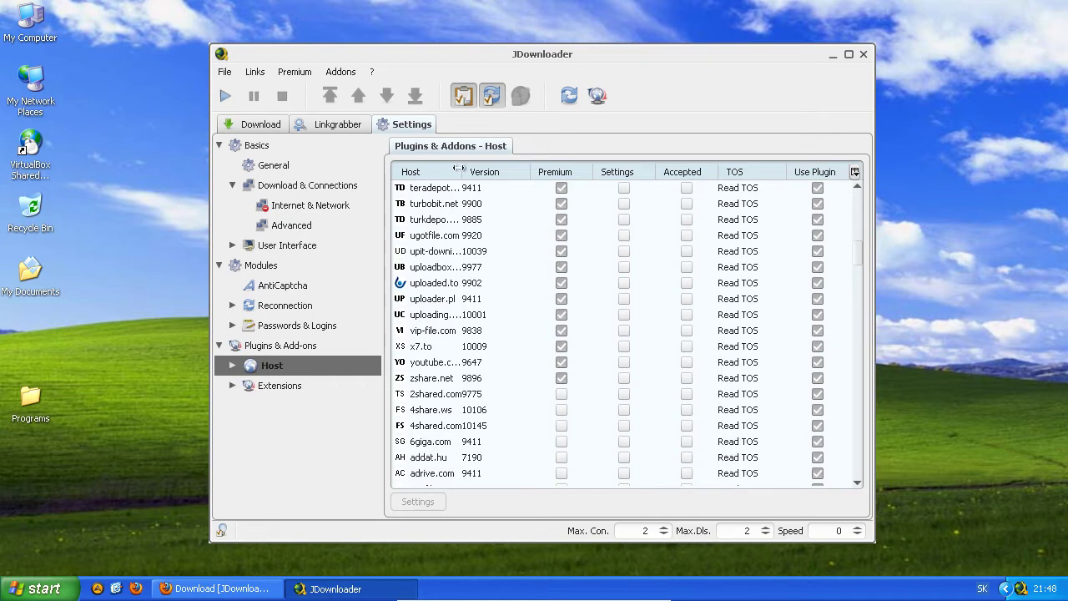
Step: Widen the Host column and look through the list of supported file hosts
left_click_drag(459, 169, 528, 170)
scroll(501, 233, "down", 20)
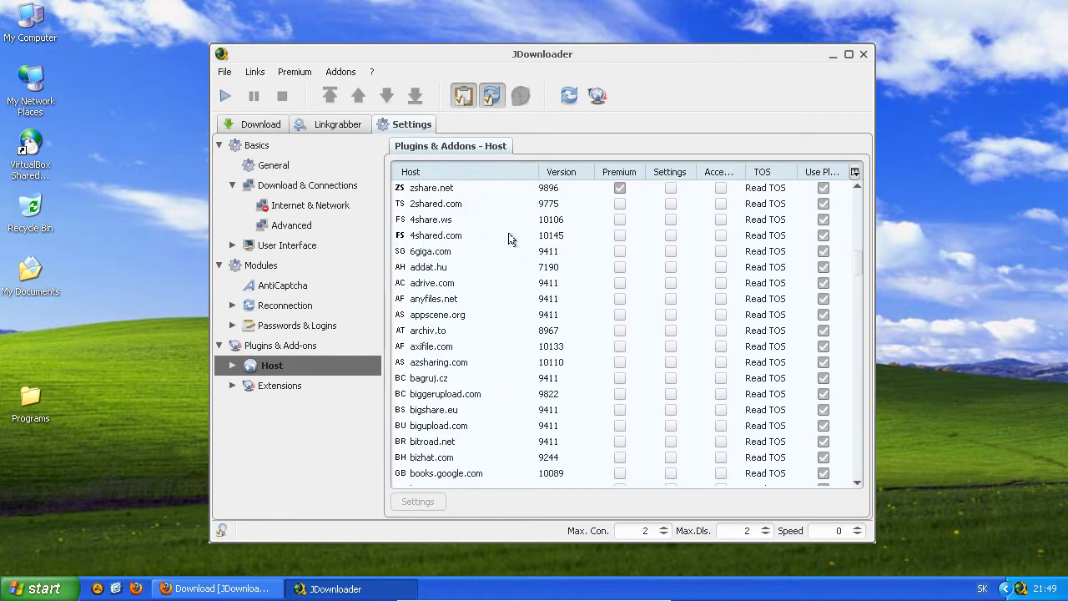
scroll(513, 251, "down", 10)
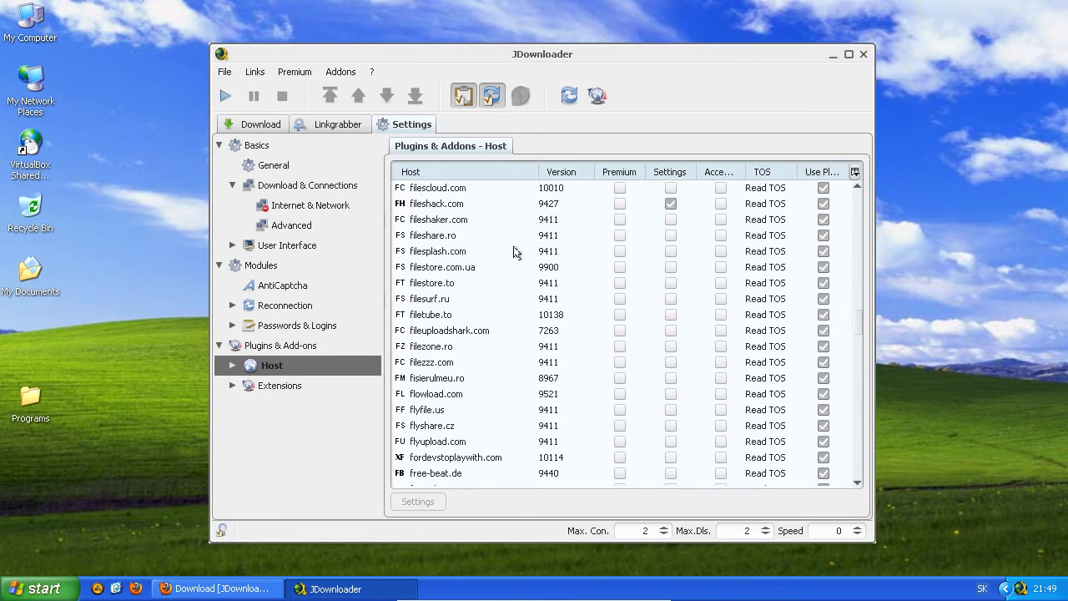
scroll(530, 248, "down", 2)
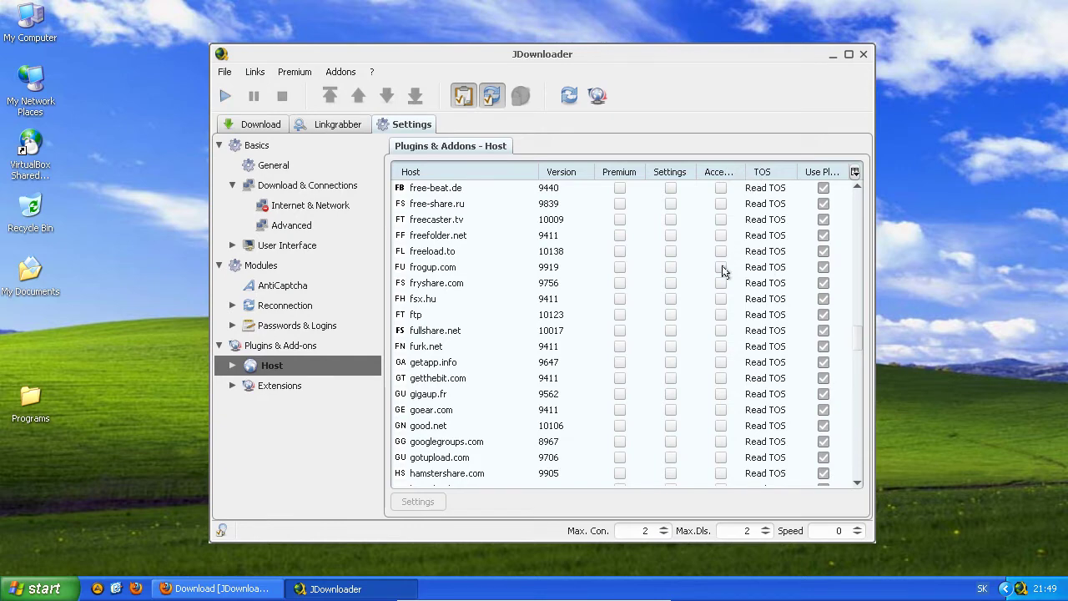
scroll(708, 326, "down", 1)
scroll(699, 328, "up", 8)
scroll(699, 327, "up", 20)
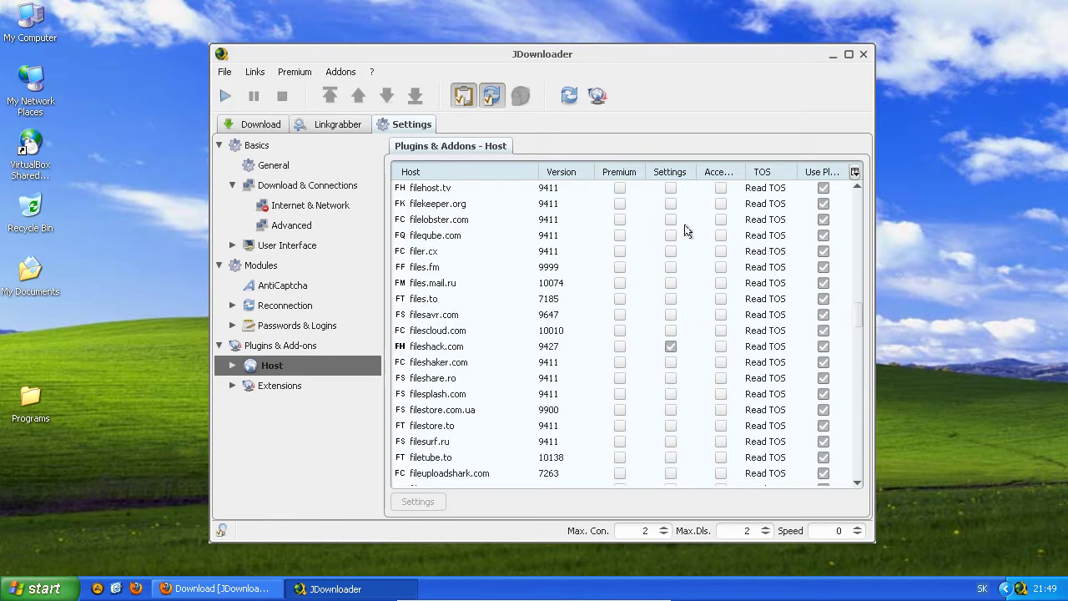
scroll(772, 266, "up", 15)
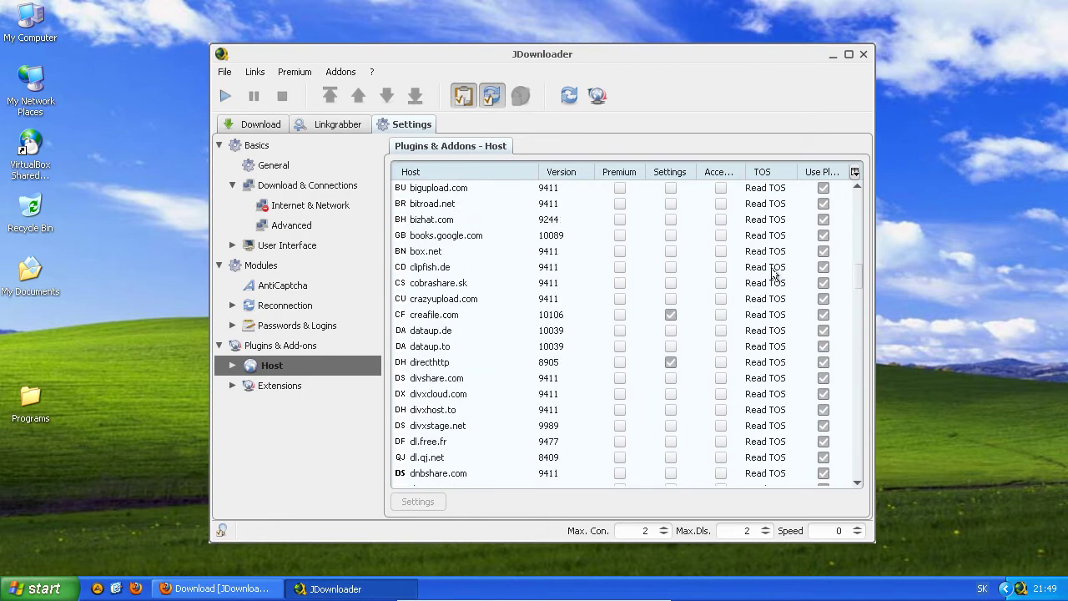
Step: Return to JDownloader's download list and switch back to Firefox
left_click(323, 126)
left_click(254, 126)
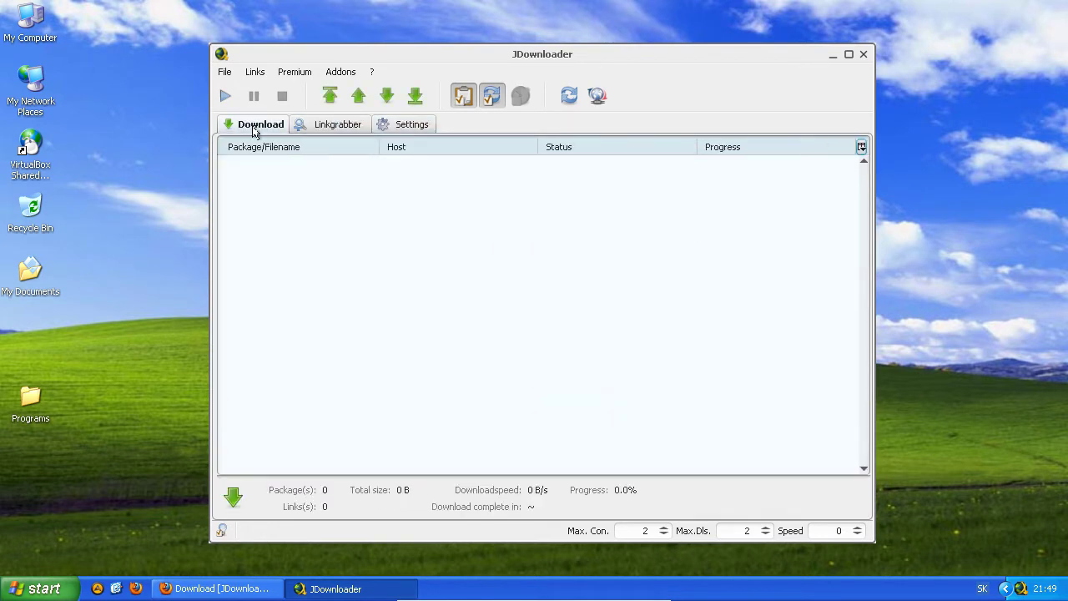
left_click(187, 588)
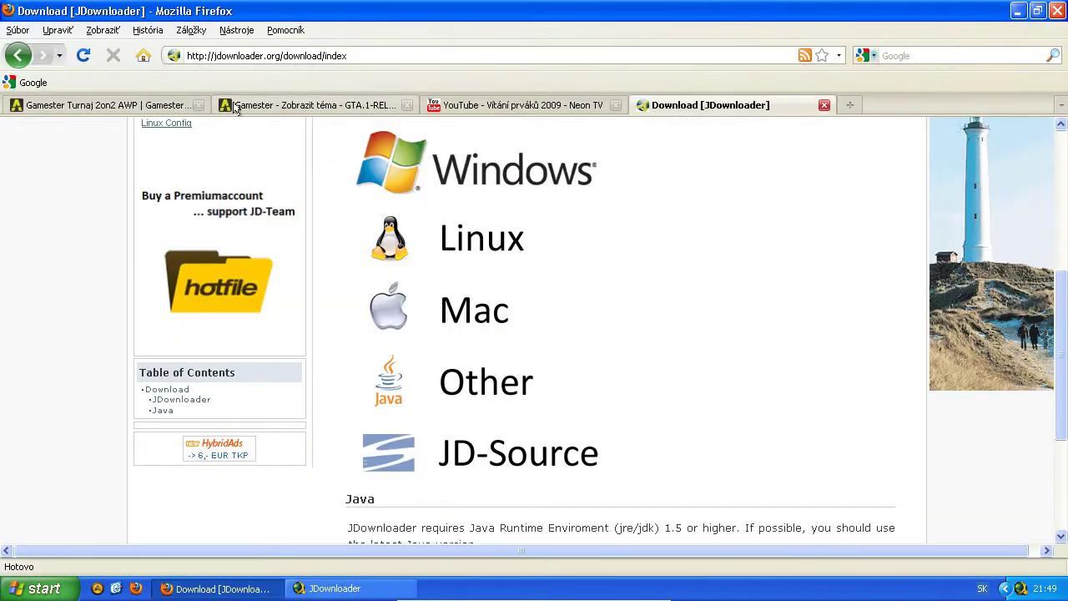
Step: Select and copy the whole forum post with the download links, then expand the captured package in JDownloader's Linkgrabber
left_click(313, 105)
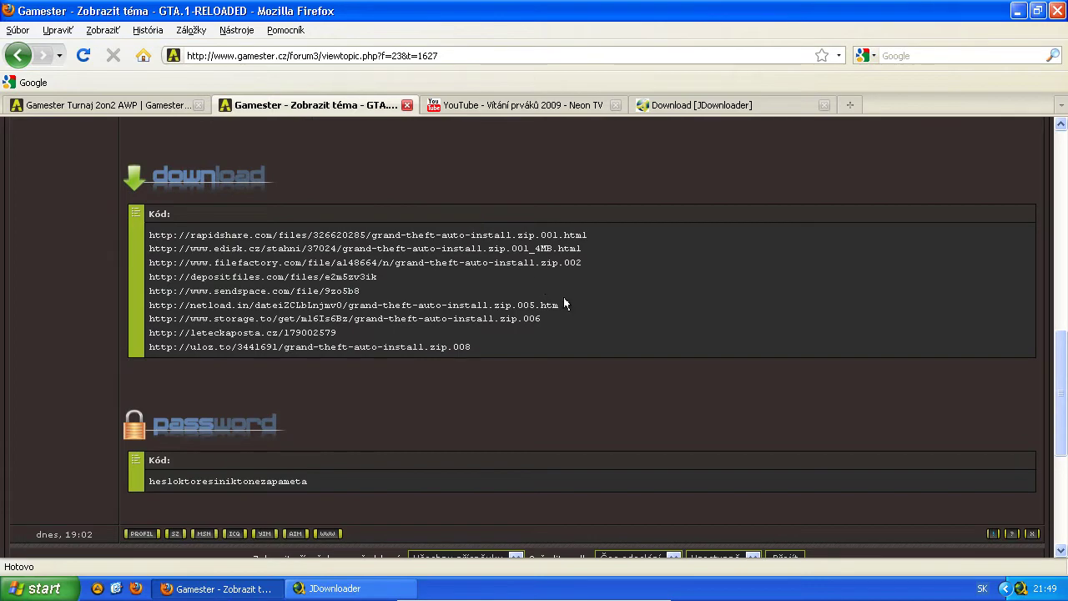
scroll(595, 264, "up", 2)
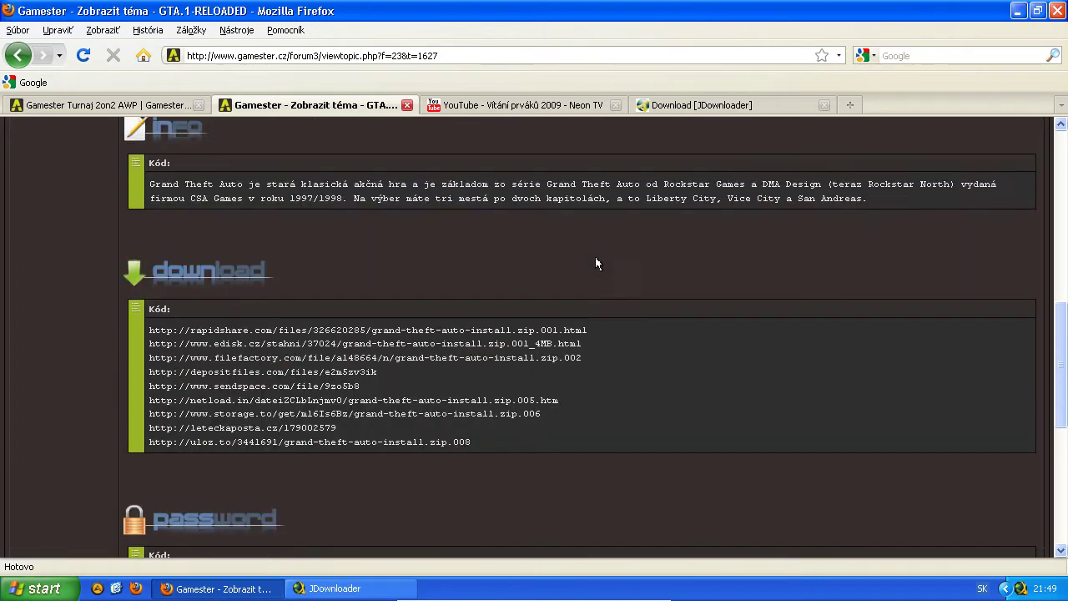
key("ctrl+a")
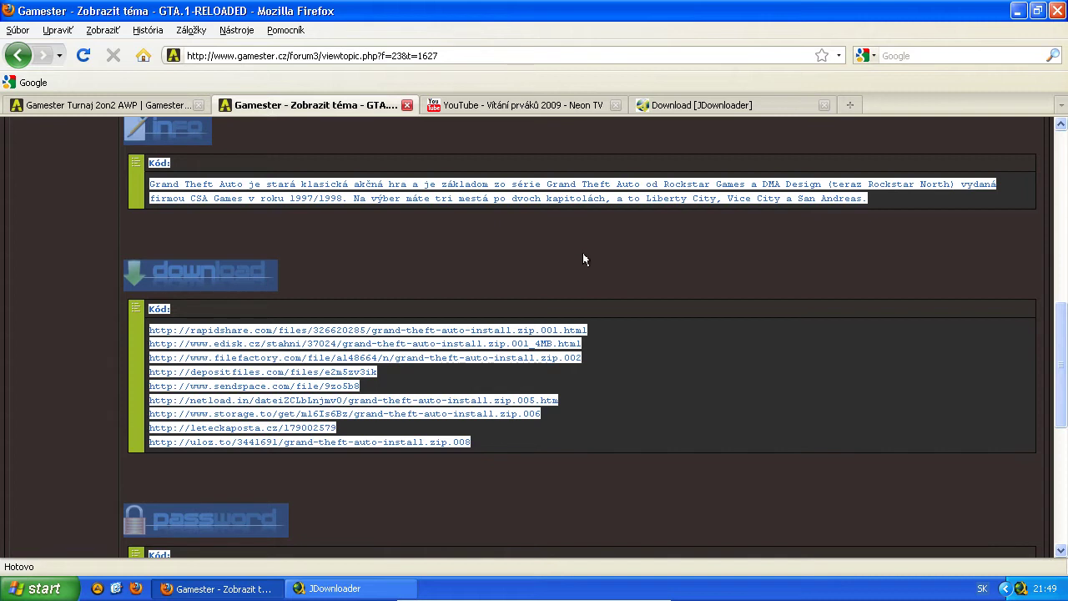
left_click(352, 587)
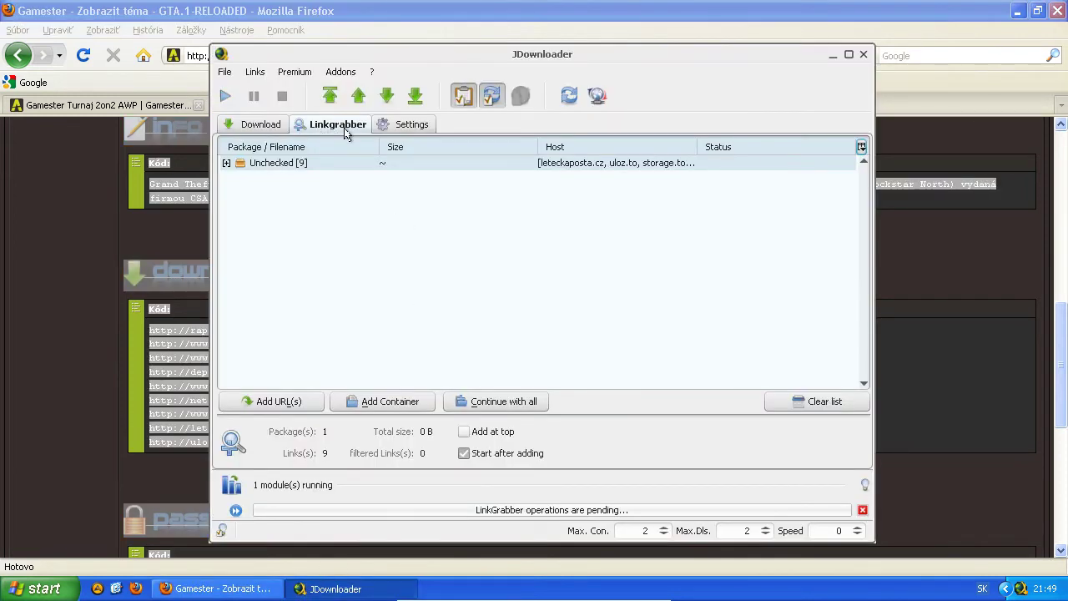
left_click(225, 164)
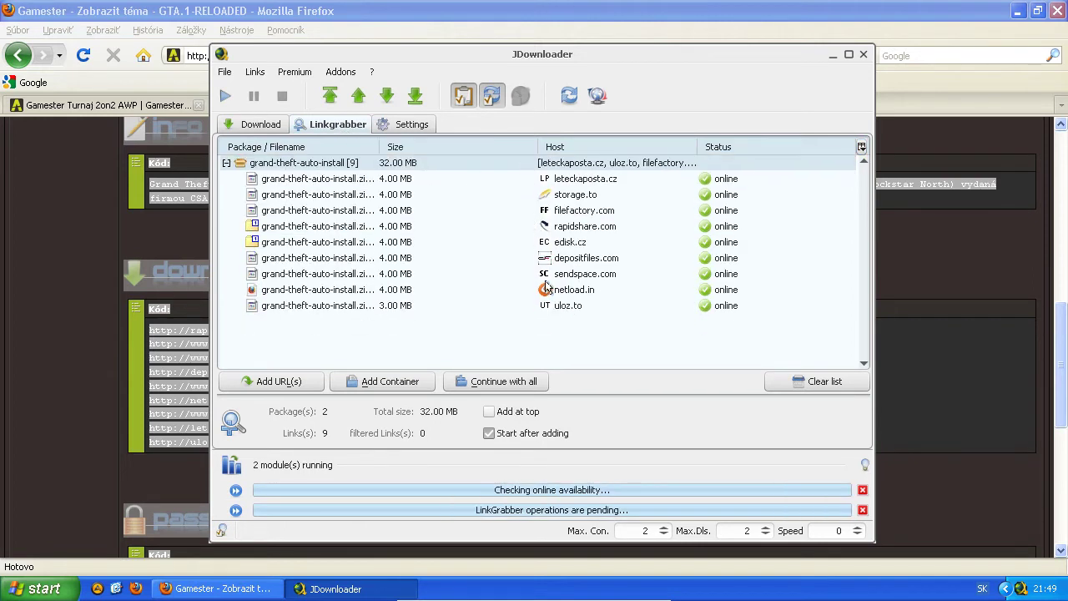
Step: Copy the archive password from the forum post in Firefox and paste it as the grand-theft-auto-install package's Archive Password in JDownloader
left_click(134, 401)
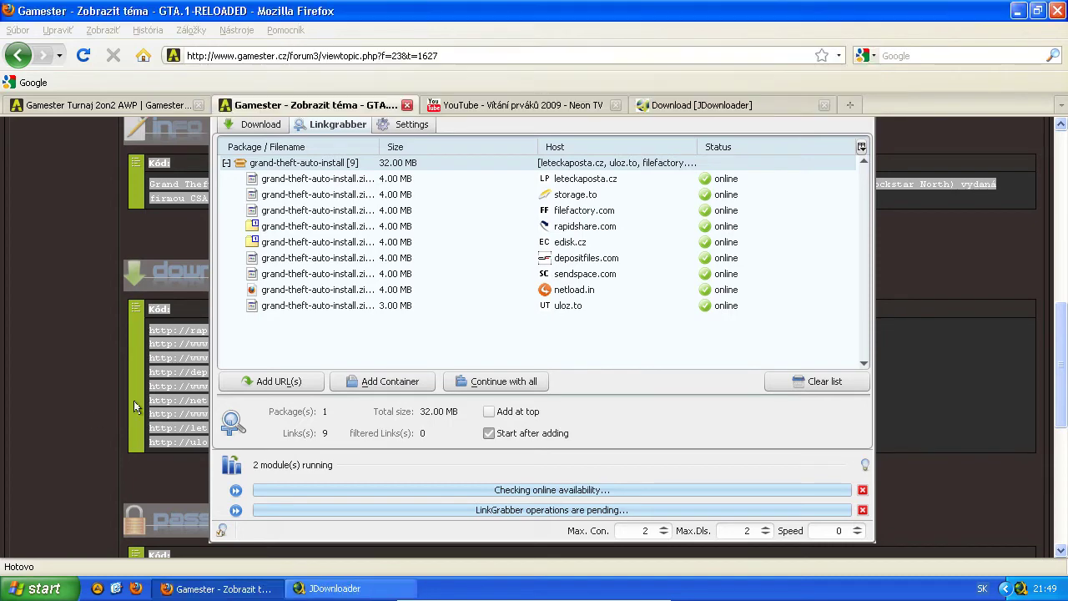
scroll(250, 455, "down", 2)
left_click_drag(317, 479, 146, 489)
key("ctrl+c")
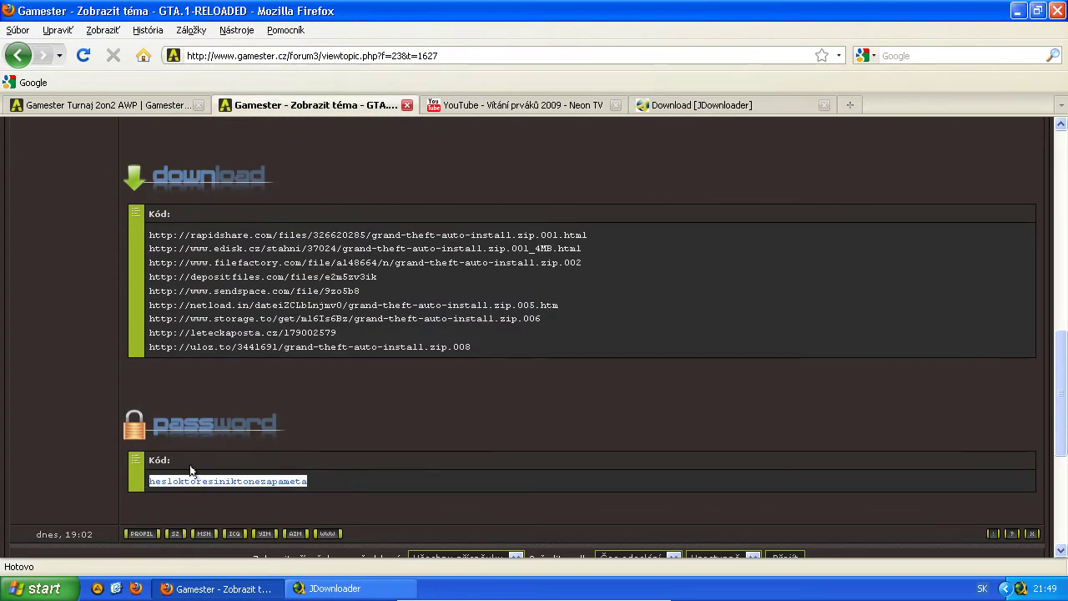
left_click(334, 588)
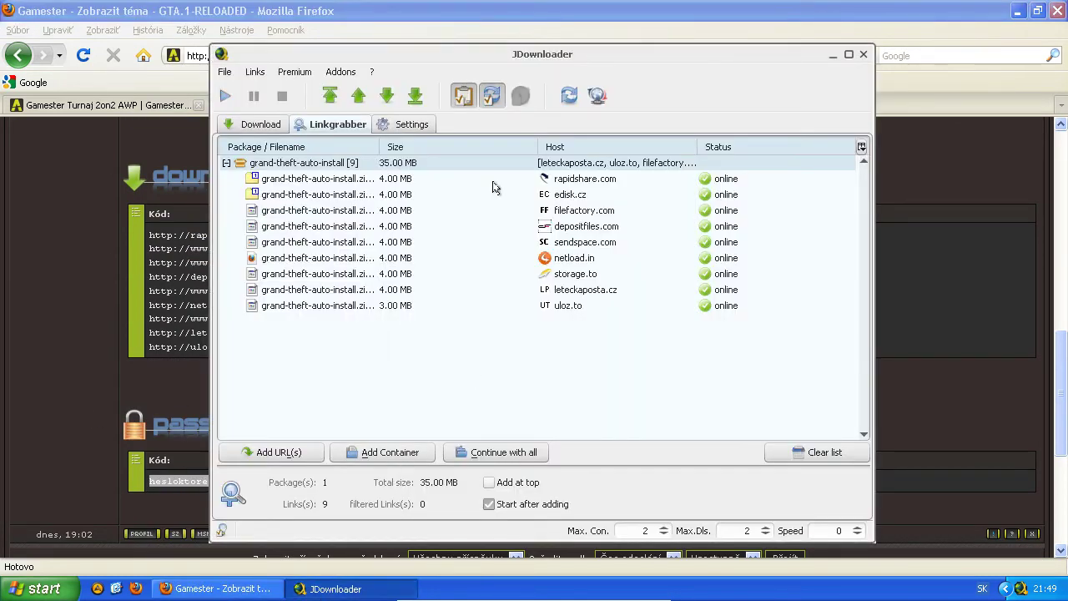
left_click(433, 163)
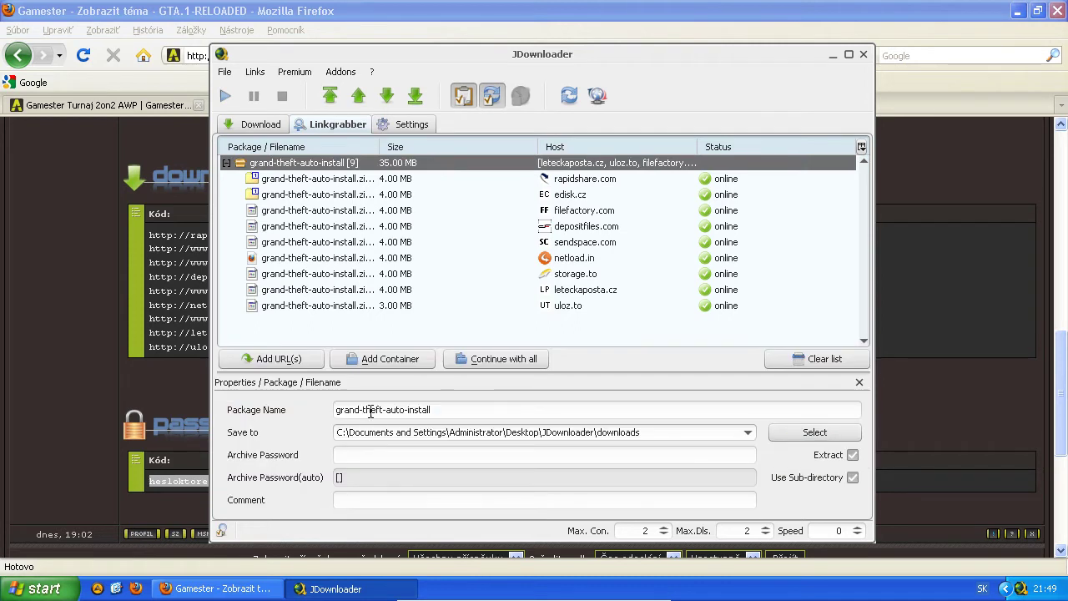
left_click(343, 453)
key("ctrl+v")
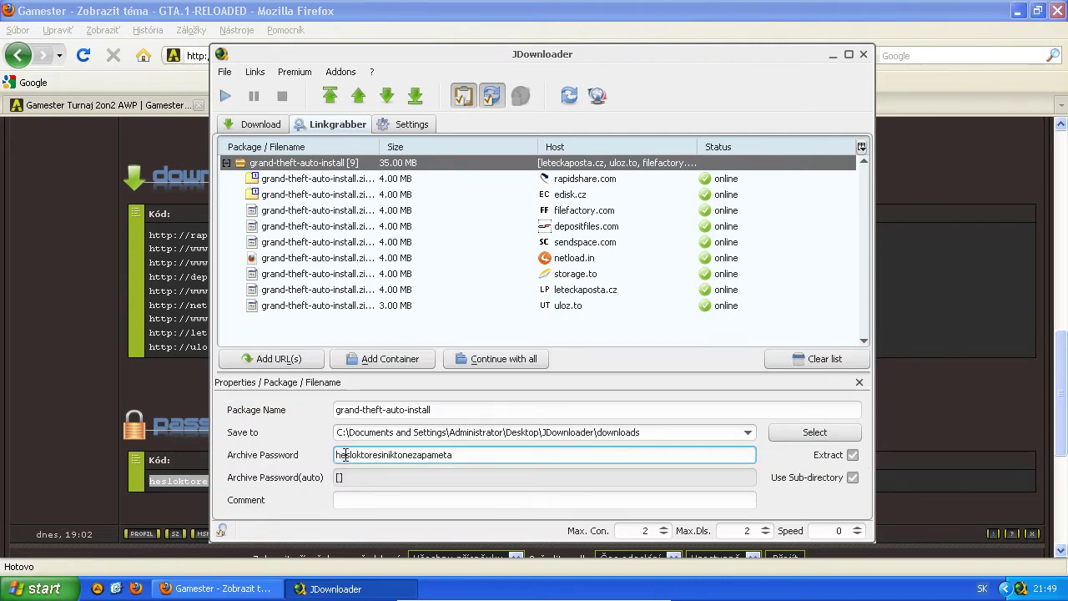
Step: Start downloading the grand-theft-auto-install package, expand its file list, and set the maximum simultaneous downloads to 4
left_click(487, 357)
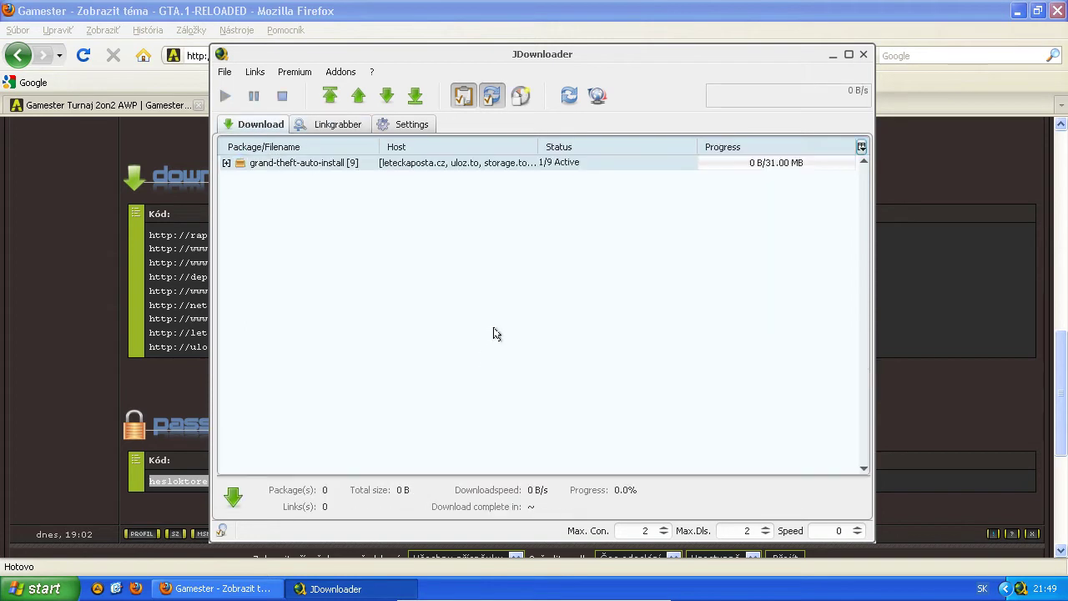
left_click(226, 164)
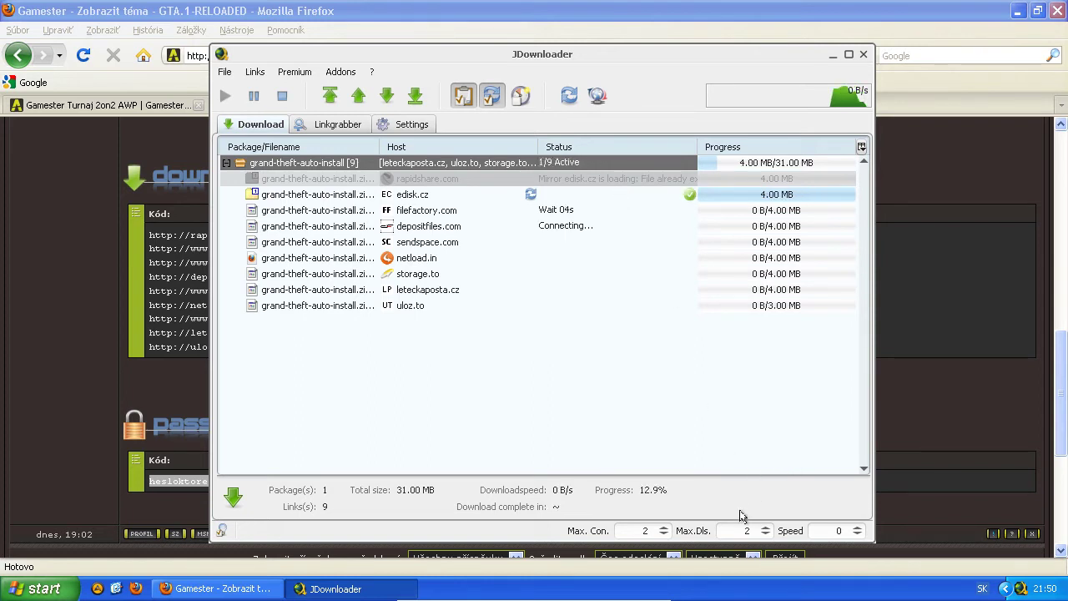
left_click_drag(734, 530, 757, 527)
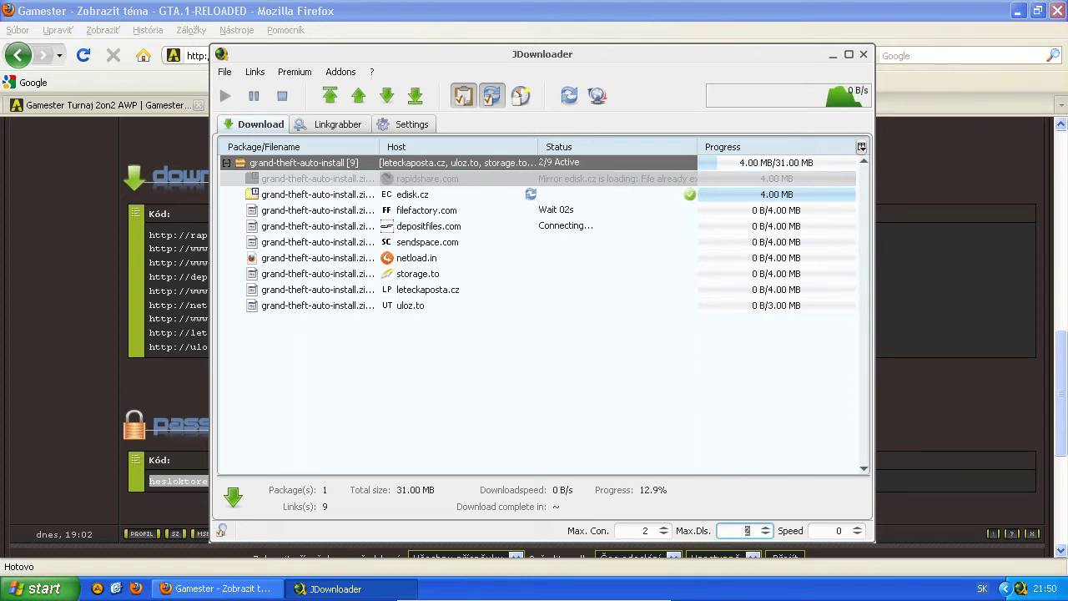
type("4")
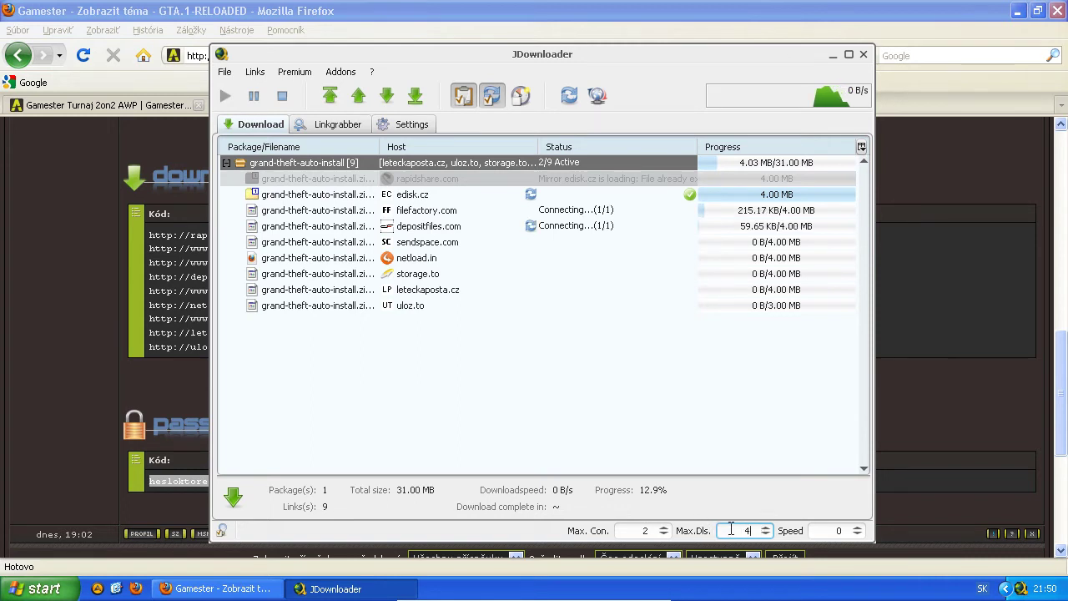
left_click(818, 530)
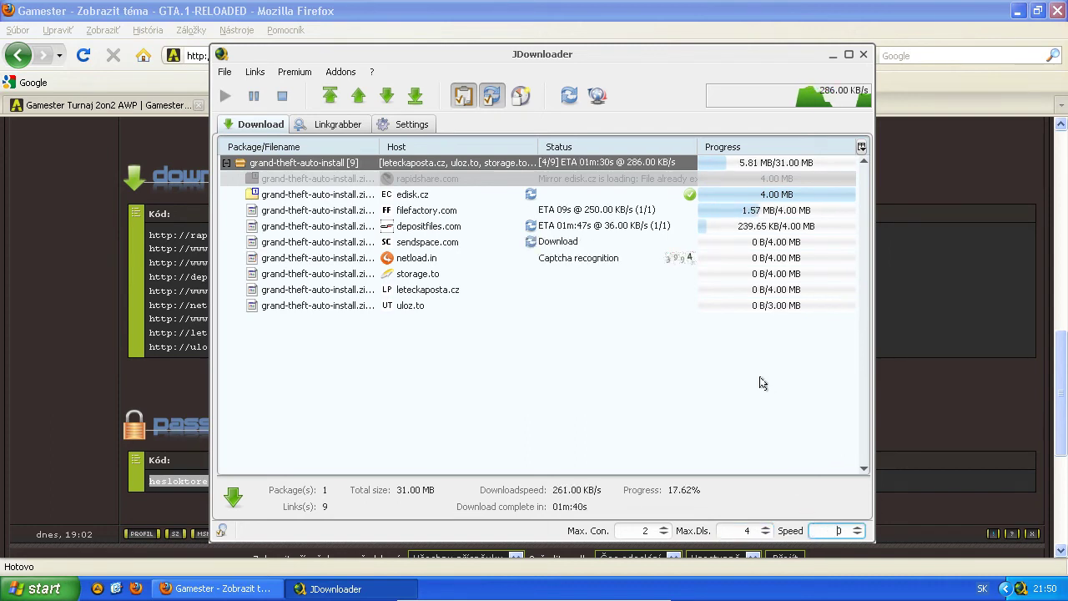
Step: Copy the address of the YouTube video Vítání prváků 2009 in Firefox and open JDownloader's Linkgrabber
left_click(722, 15)
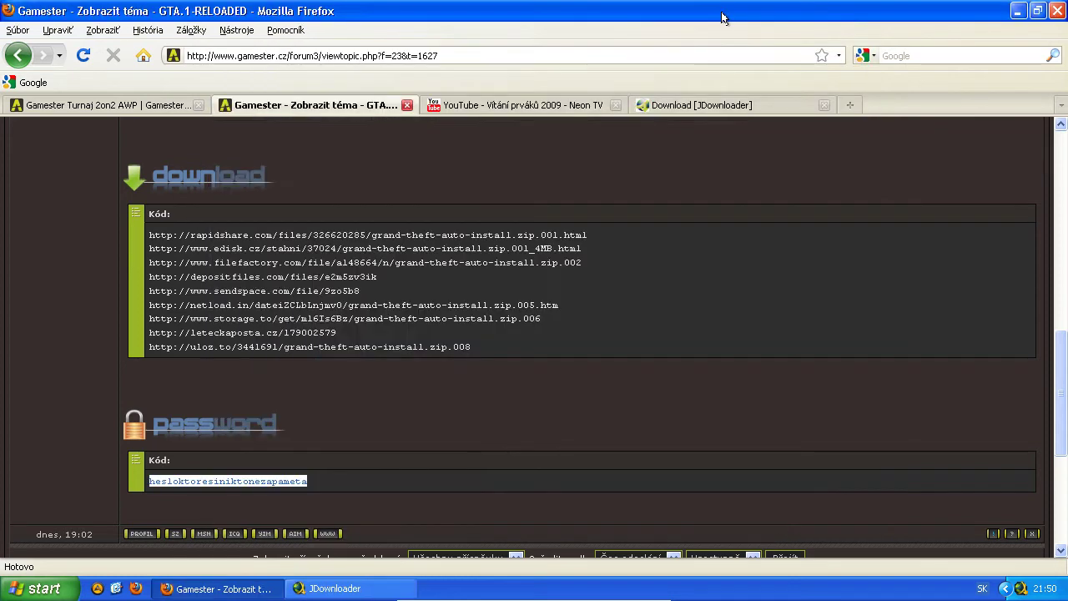
left_click(538, 105)
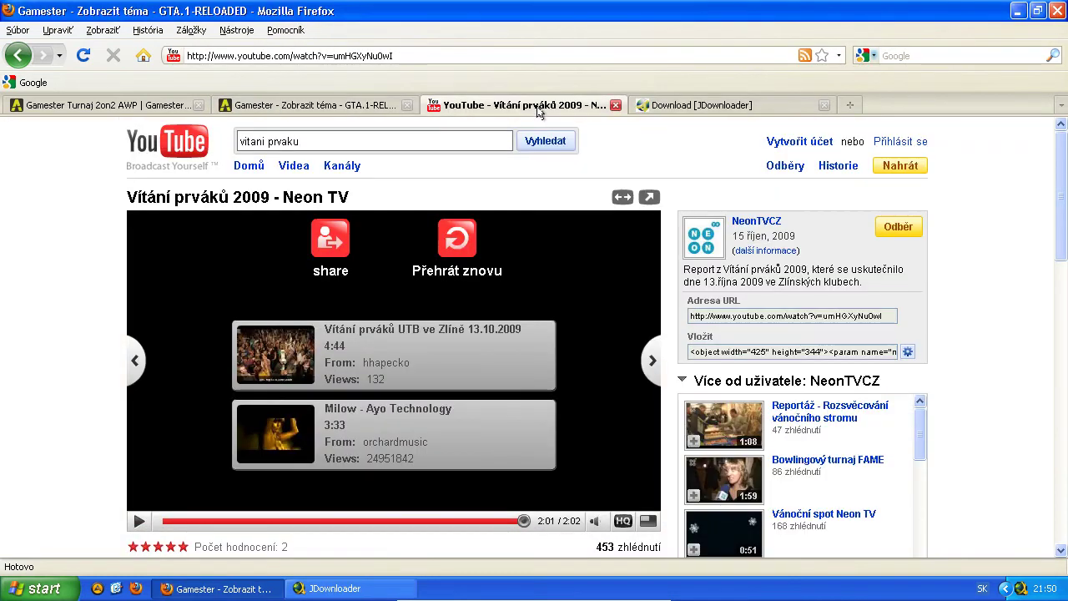
left_click(496, 54)
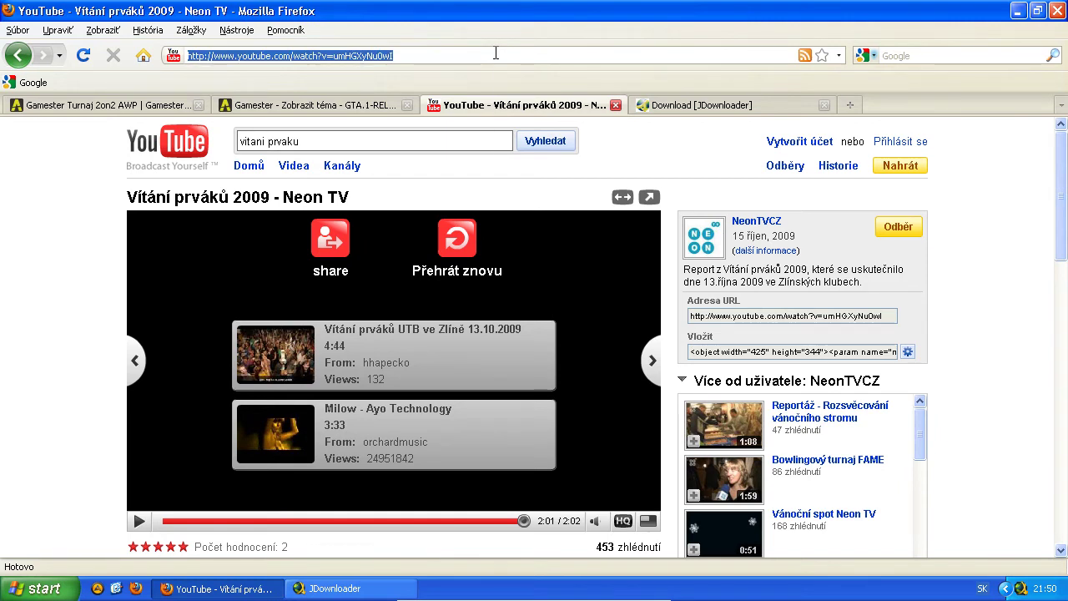
right_click(495, 54)
left_click(518, 98)
left_click(357, 589)
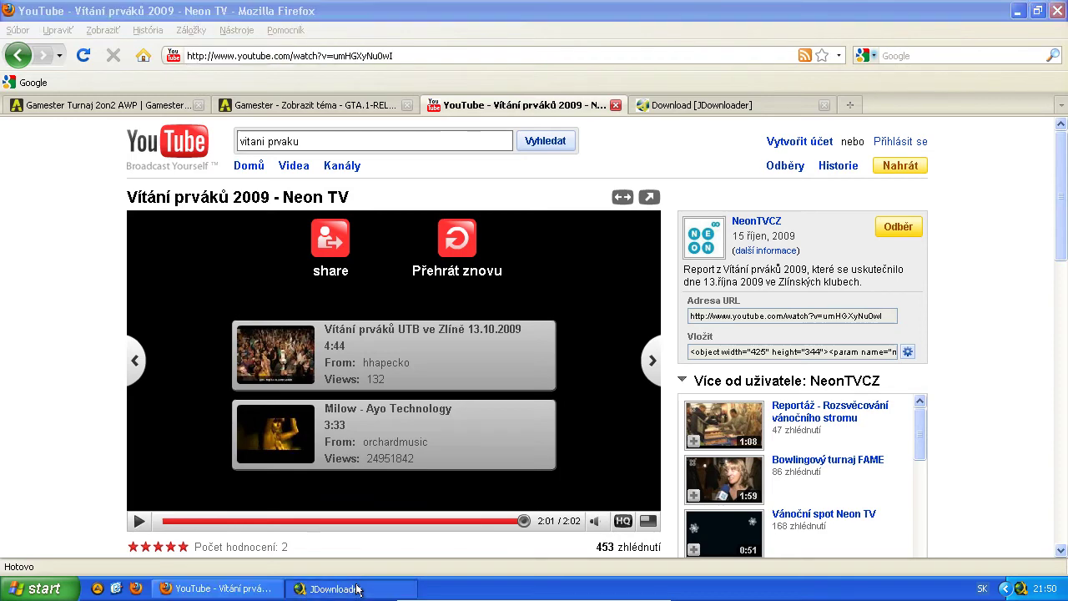
left_click(357, 125)
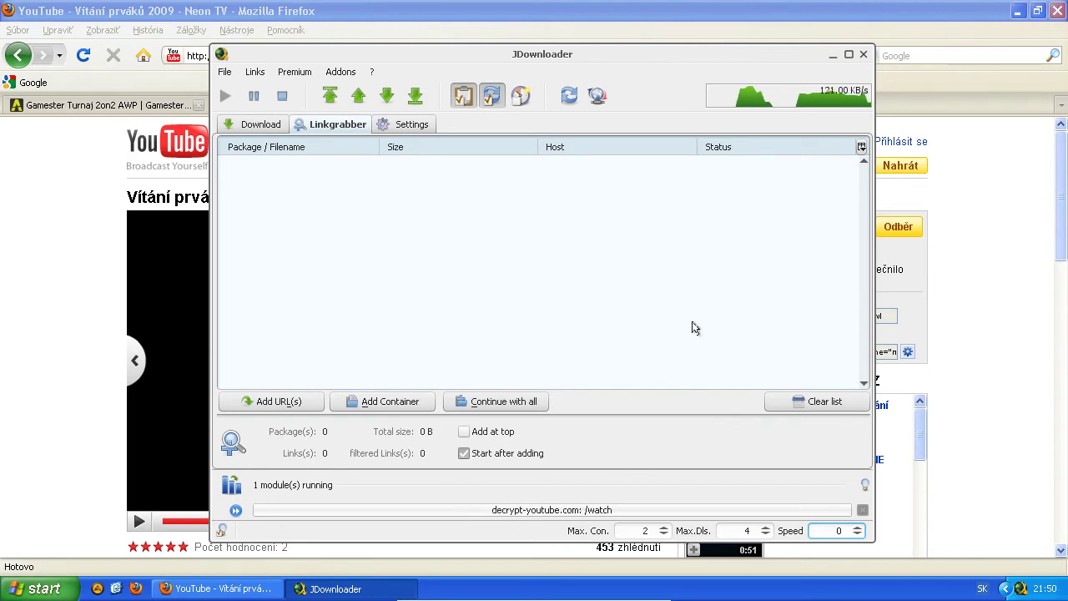
left_click(487, 7)
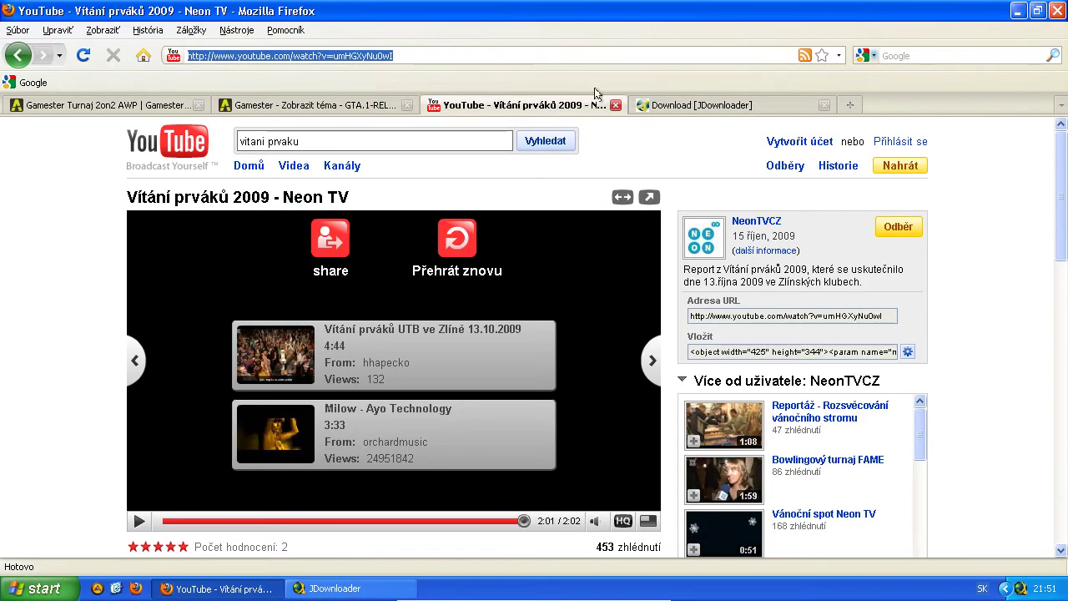
left_click(691, 106)
left_click(576, 106)
left_click(334, 589)
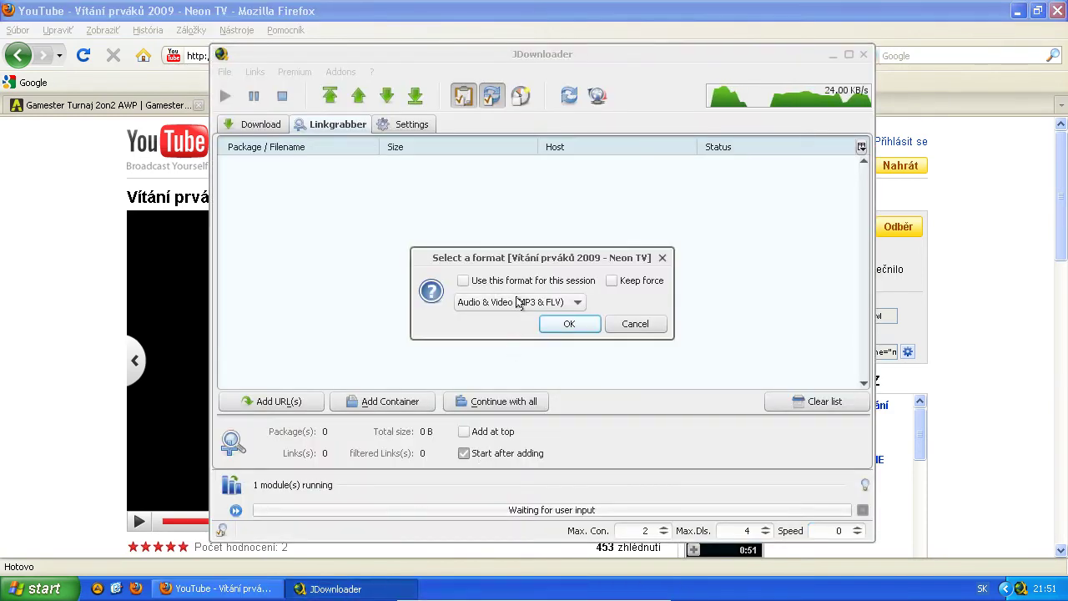
Step: Choose Video (MP4) as the format for the YouTube video Vítání prváků 2009
left_click(517, 302)
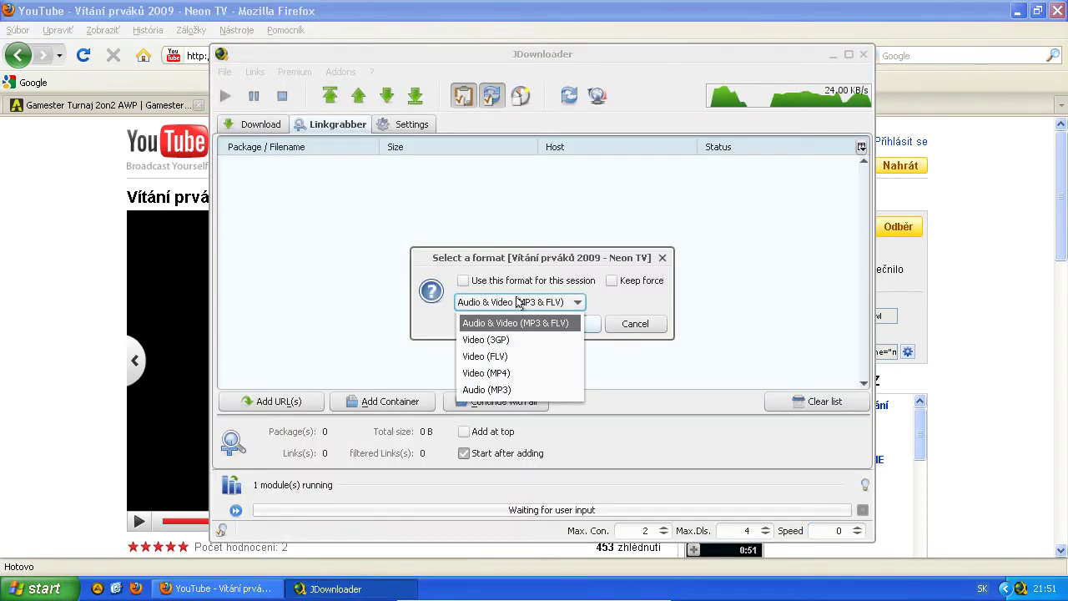
left_click(508, 373)
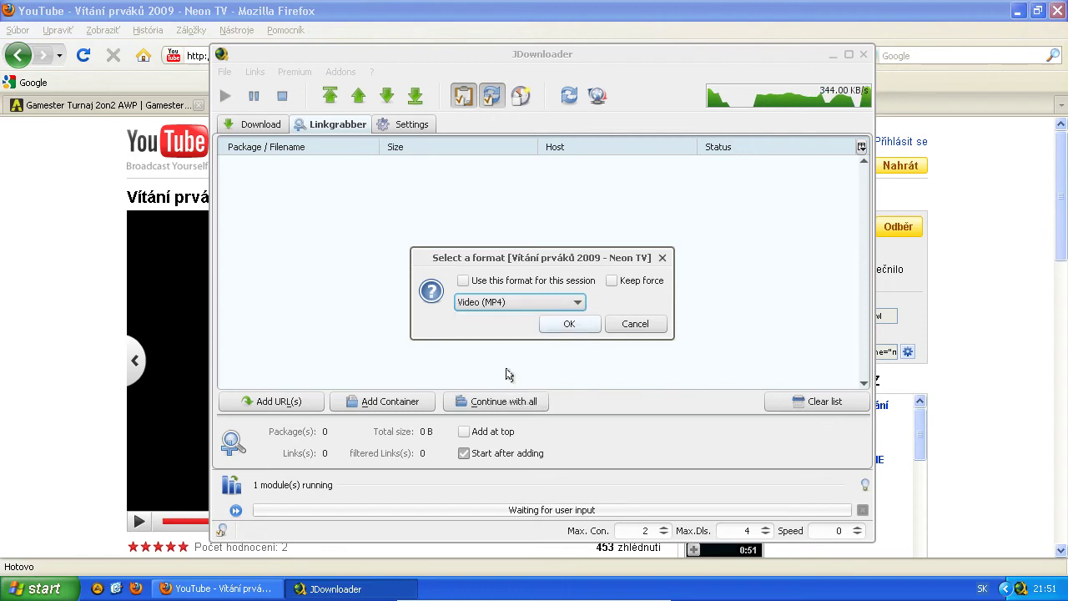
left_click(565, 324)
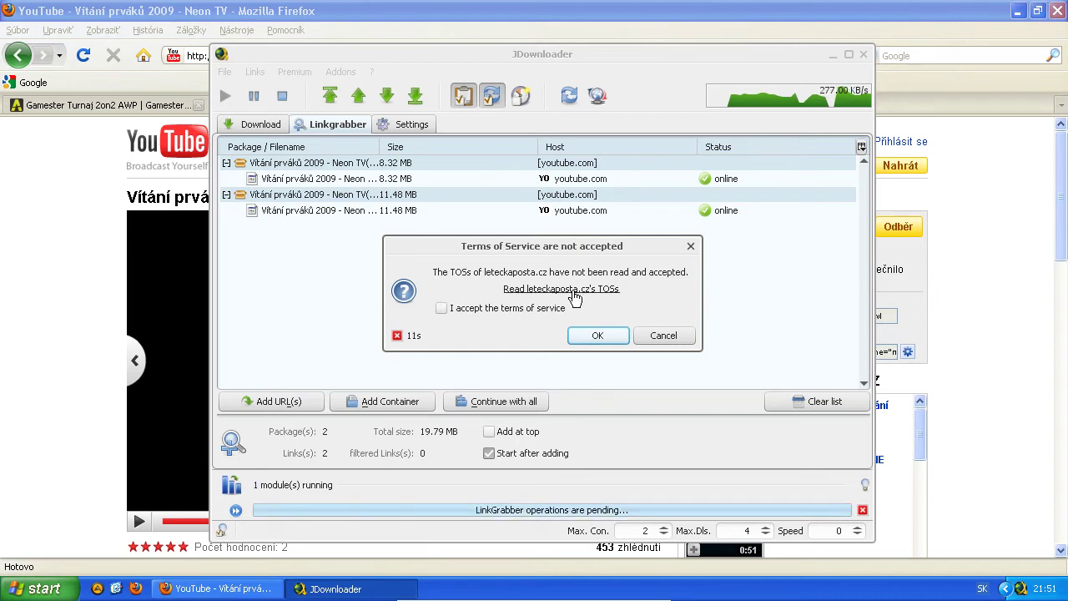
Step: Accept the terms of service of leteckaposta.cz and uloz.to
left_click(440, 308)
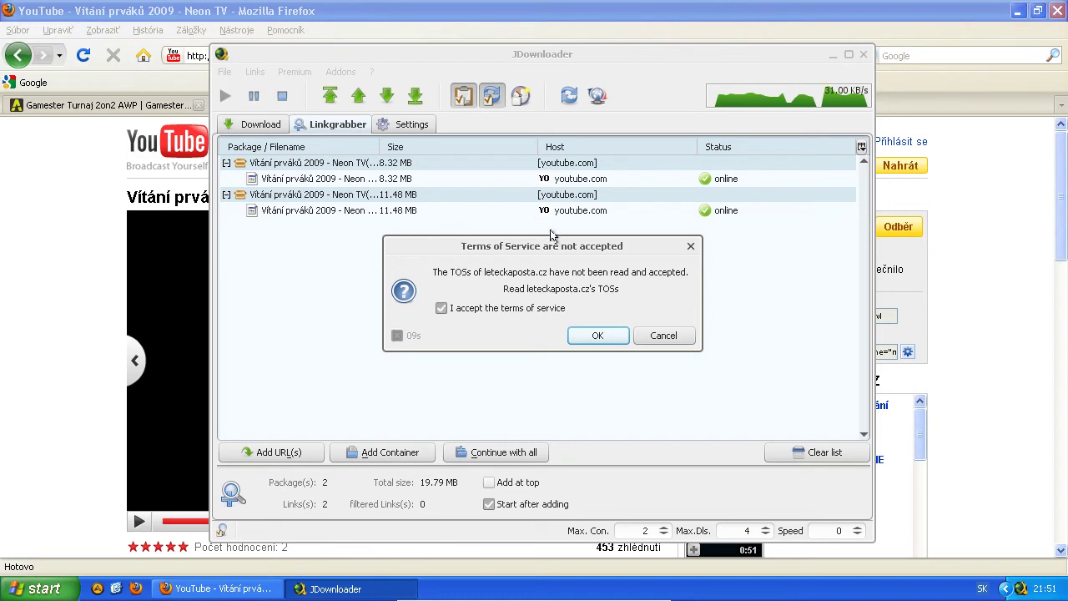
left_click(599, 330)
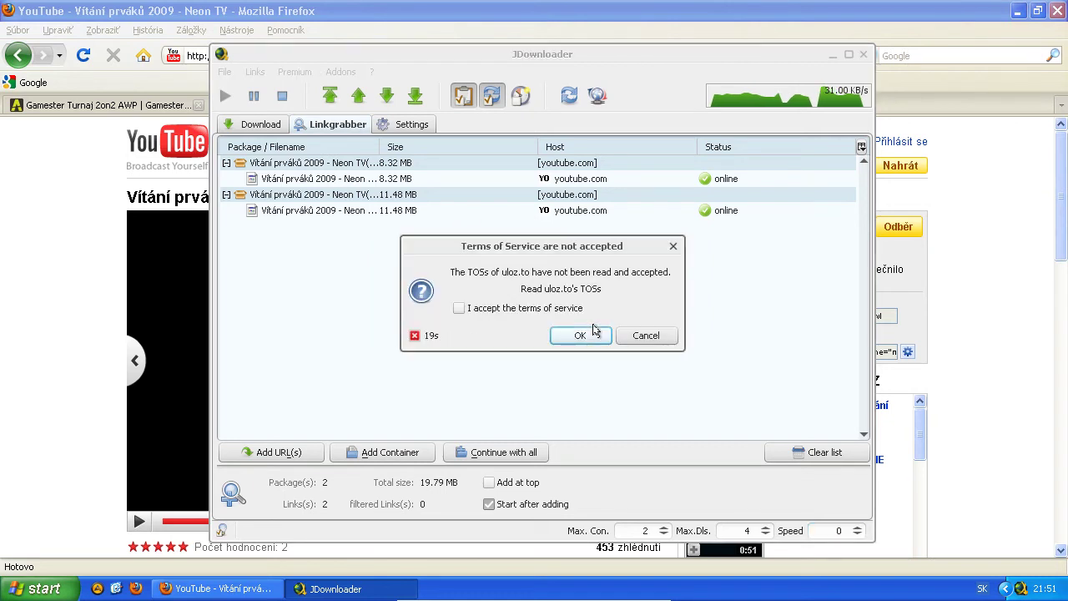
left_click(459, 309)
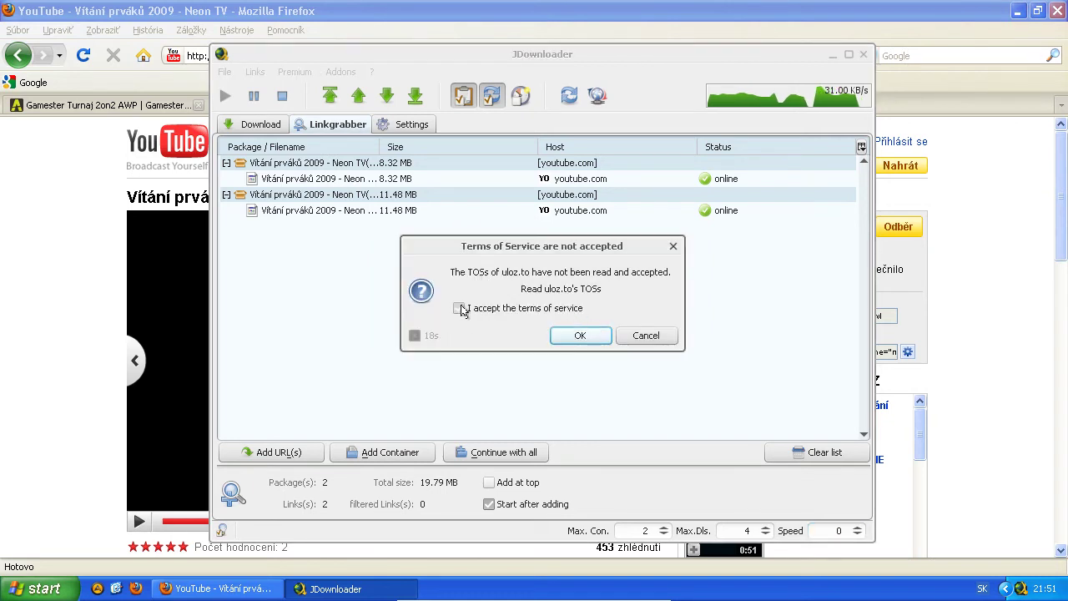
left_click(565, 334)
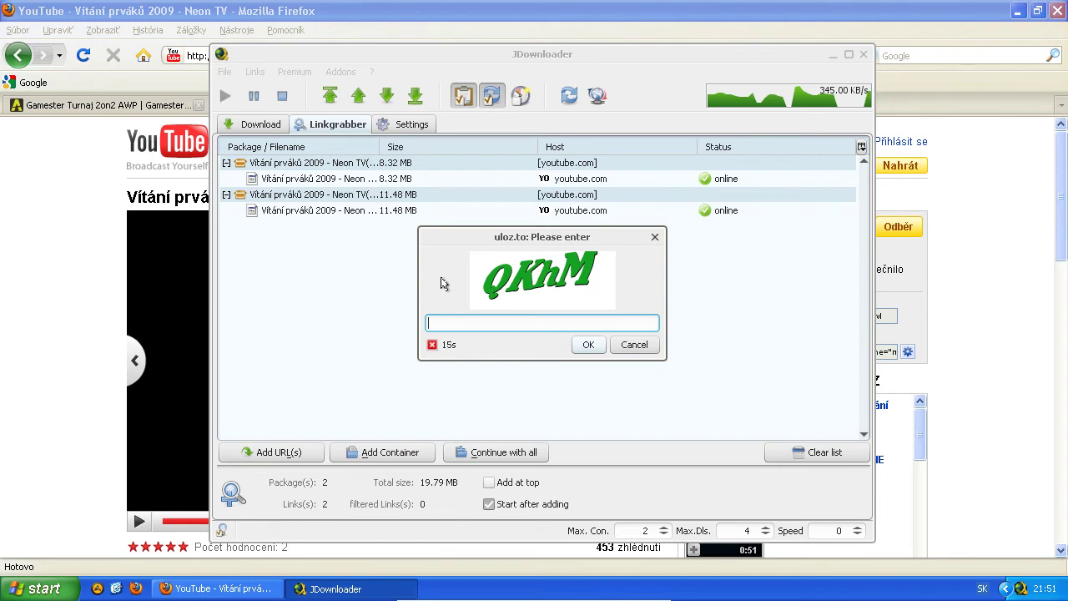
Step: Enter the captcha code for uloz.to and submit it
type("QKhM")
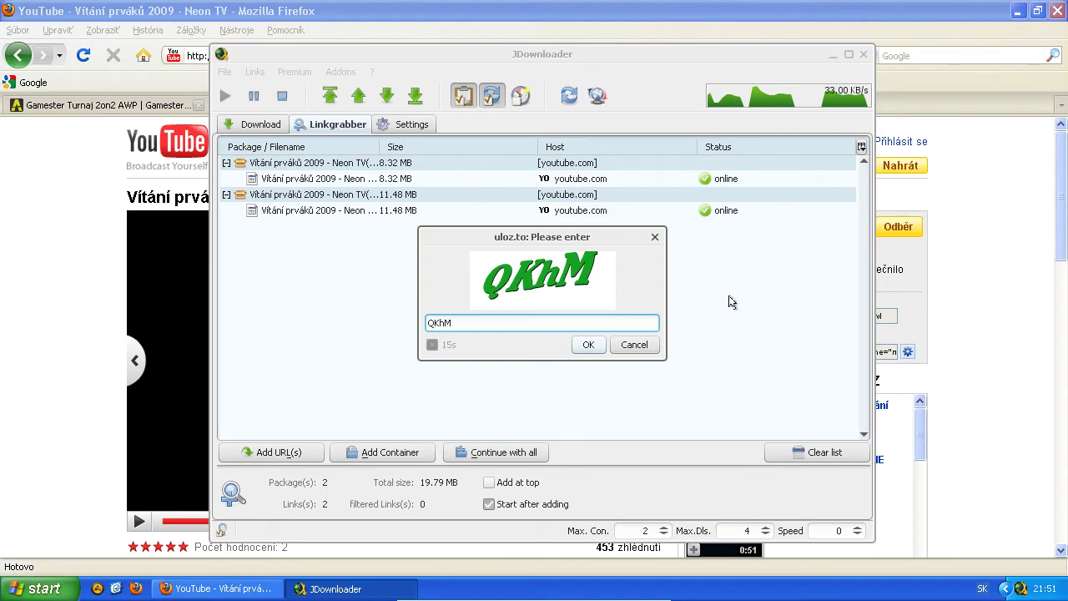
left_click(589, 345)
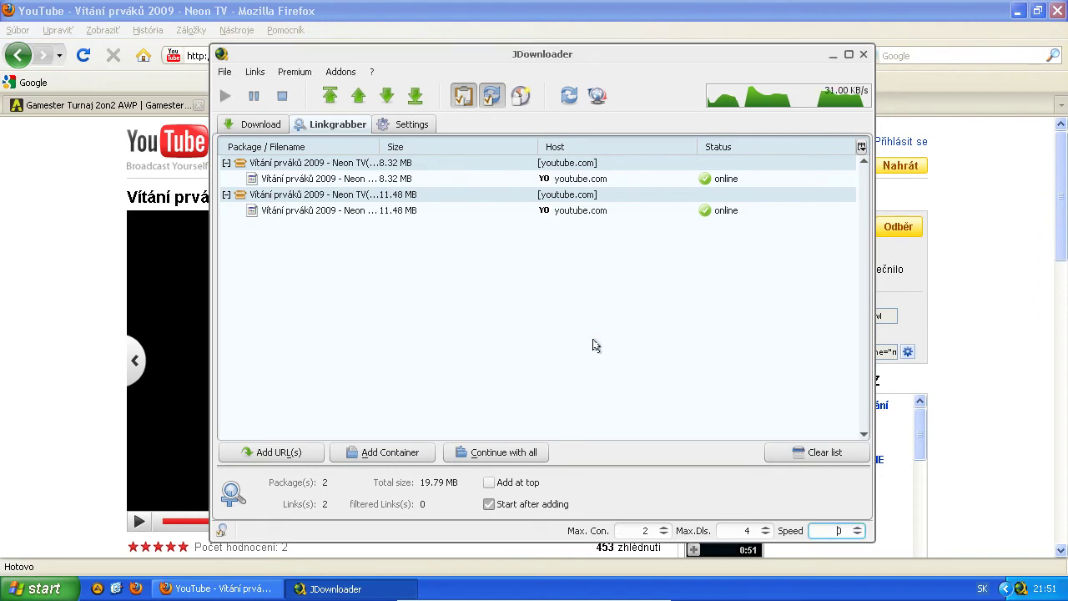
Step: Delete the 11.48 MB Vítání prváků 2009 package from the Linkgrabber list
left_click(295, 197)
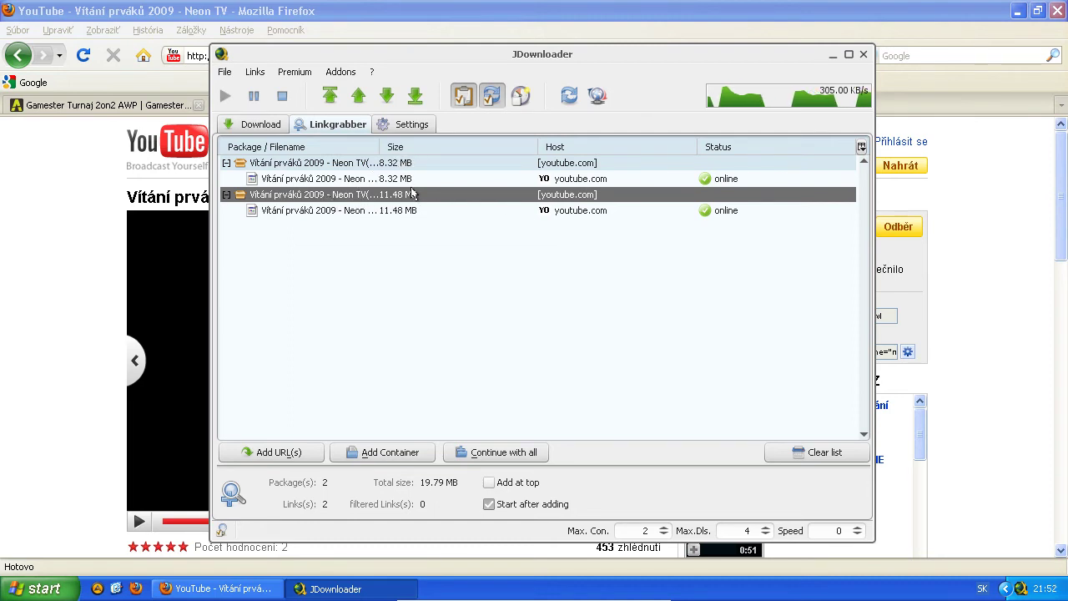
key("Delete")
left_click(593, 320)
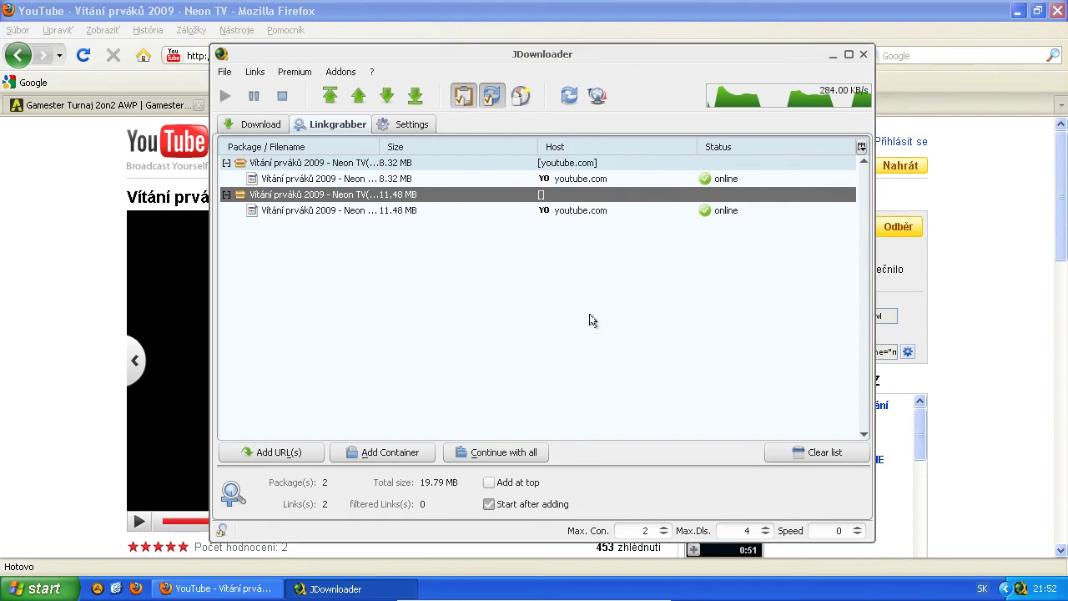
Step: Start downloading the remaining Vítání prváků 2009 package and open youtube.com's terms of service
left_click(498, 451)
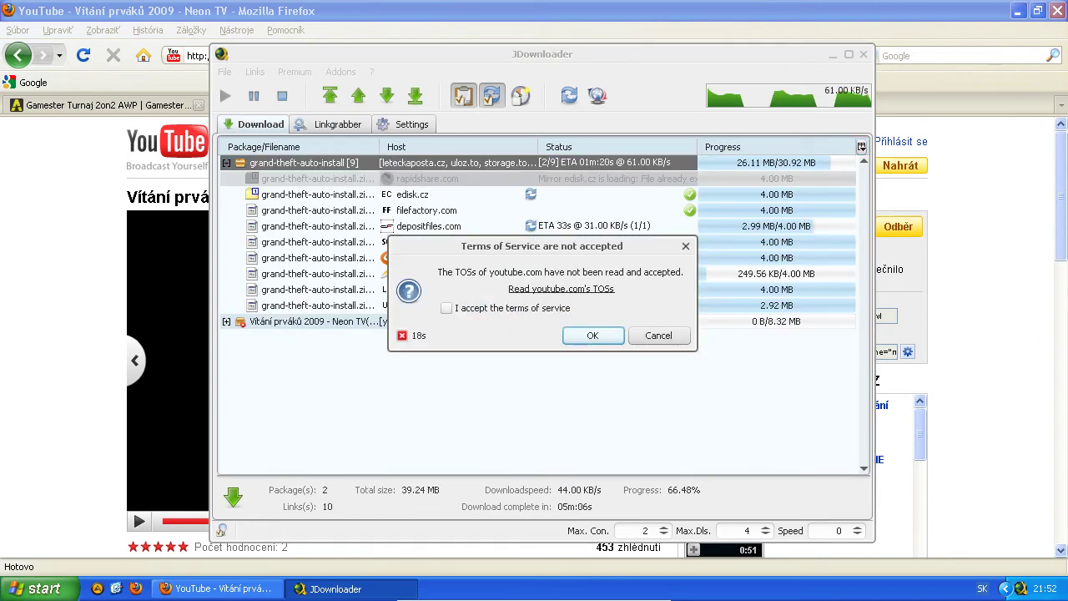
left_click(565, 298)
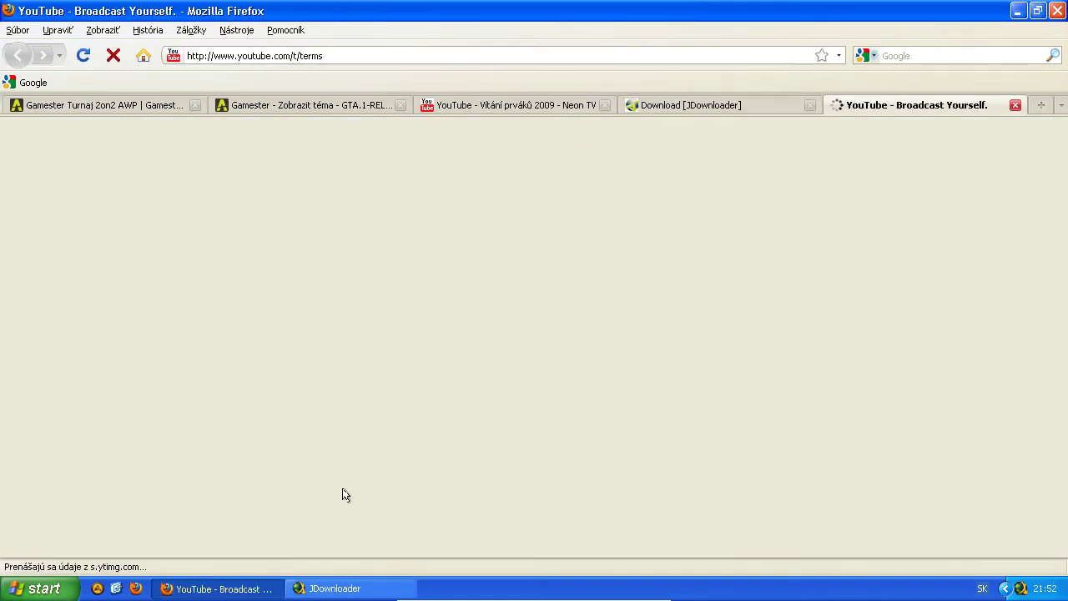
Step: Skim YouTube's terms of service and return to the download list in JDownloader
scroll(629, 372, "down", 7)
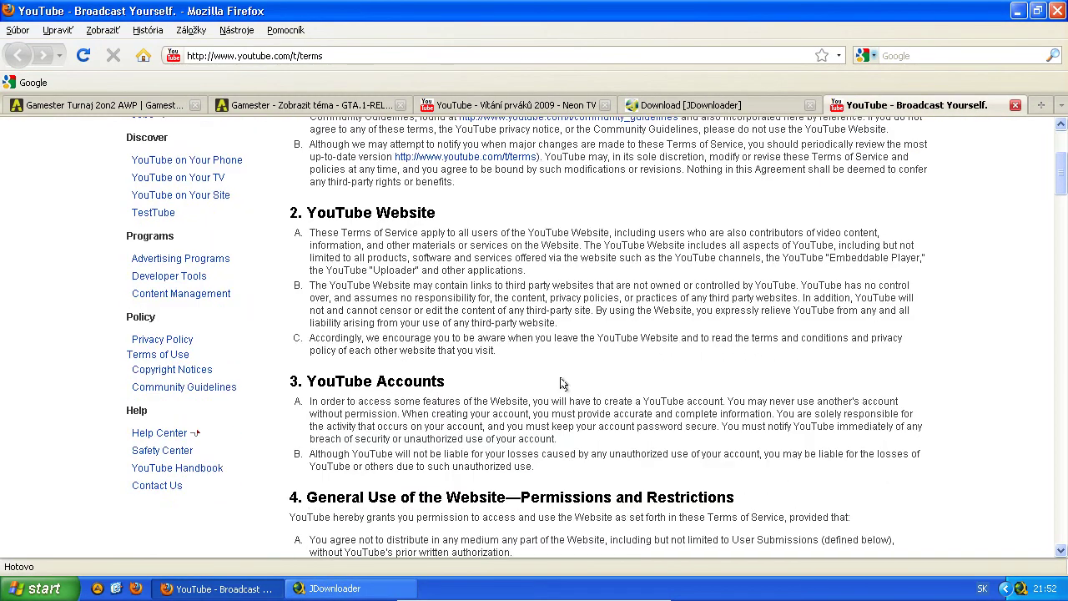
scroll(629, 372, "up", 2)
left_click(333, 588)
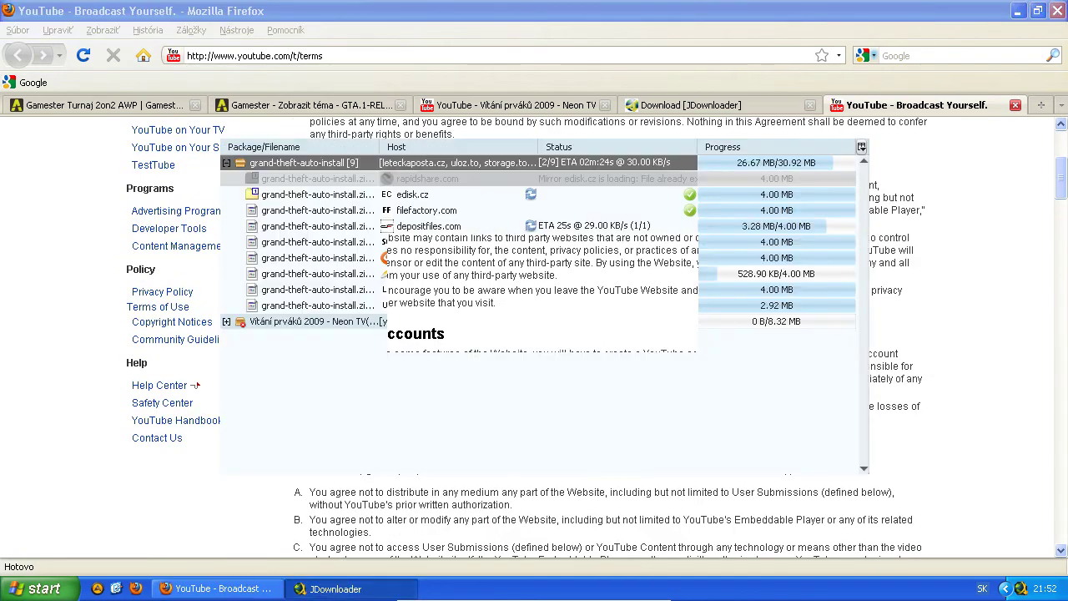
left_click(577, 338)
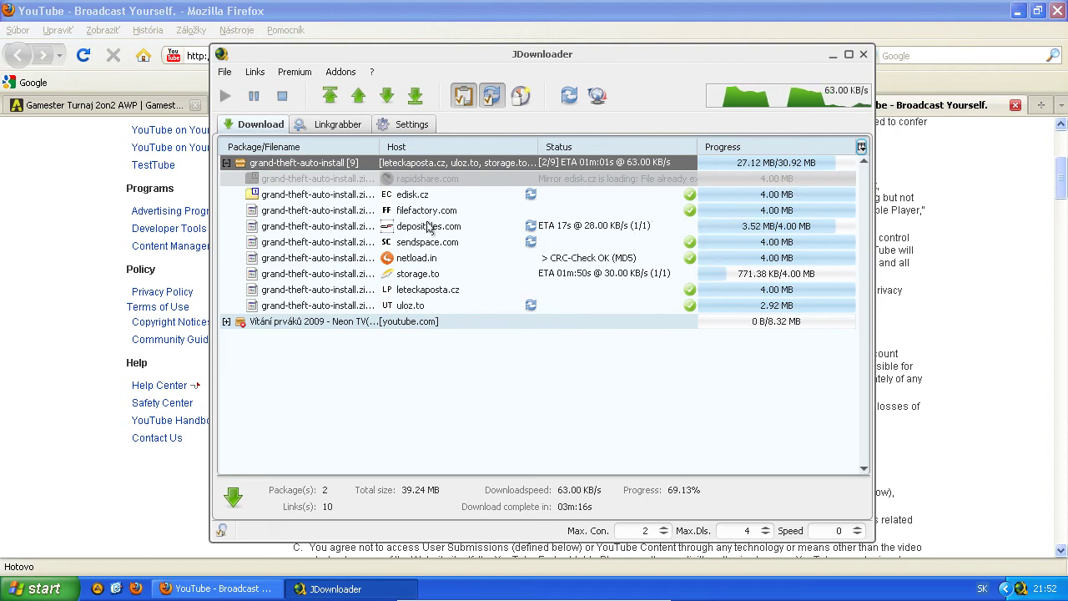
Step: Open the grand-theft-auto-install package's download directory and check its files and the parent downloads folder
right_click(594, 165)
left_click(672, 240)
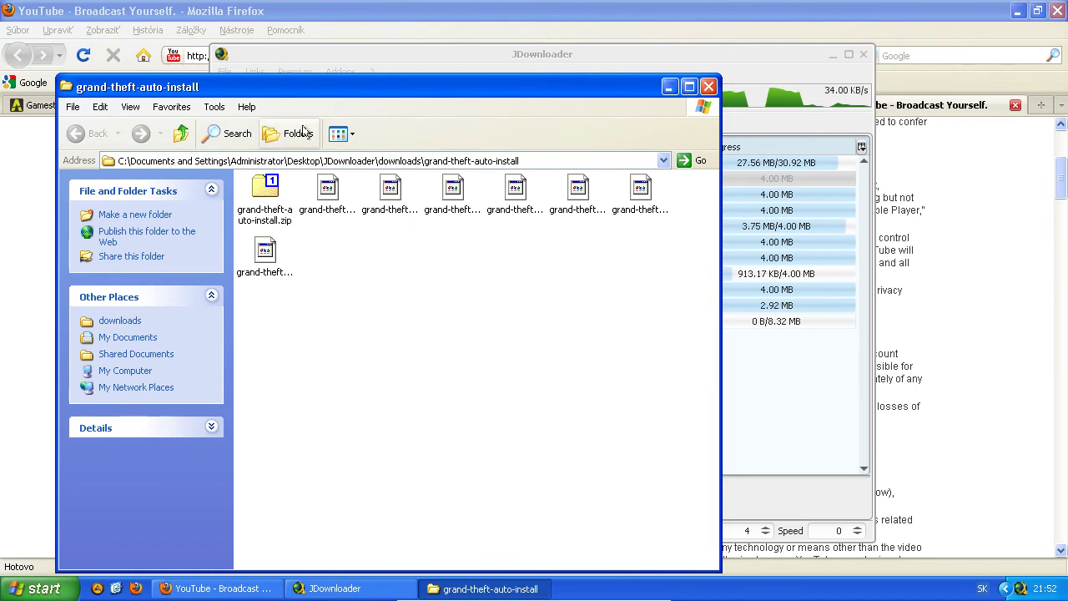
left_click(181, 133)
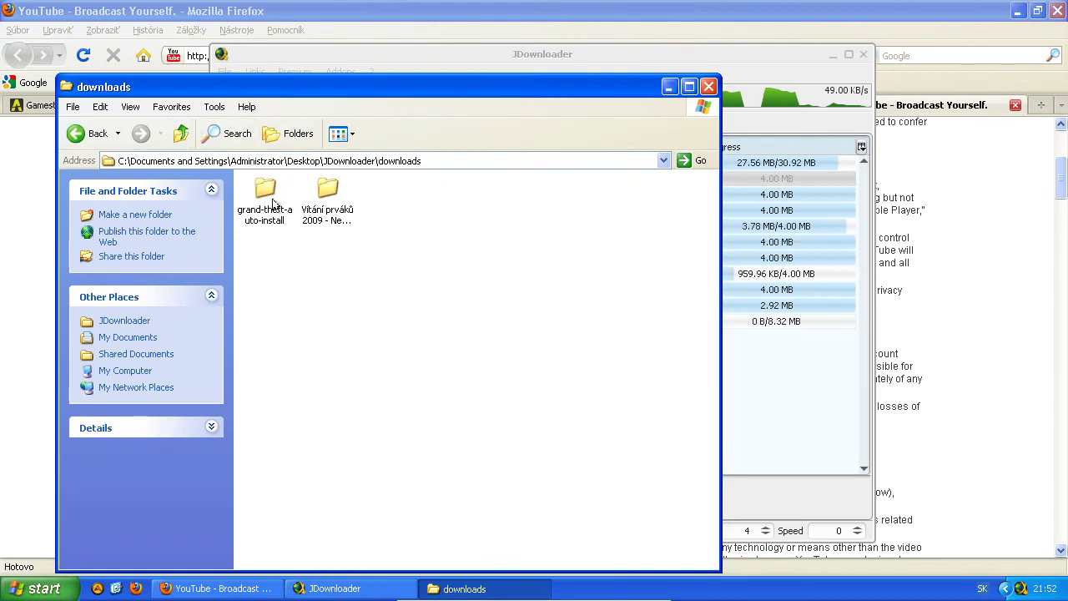
left_click(320, 198)
left_click(265, 191)
double_click(265, 190)
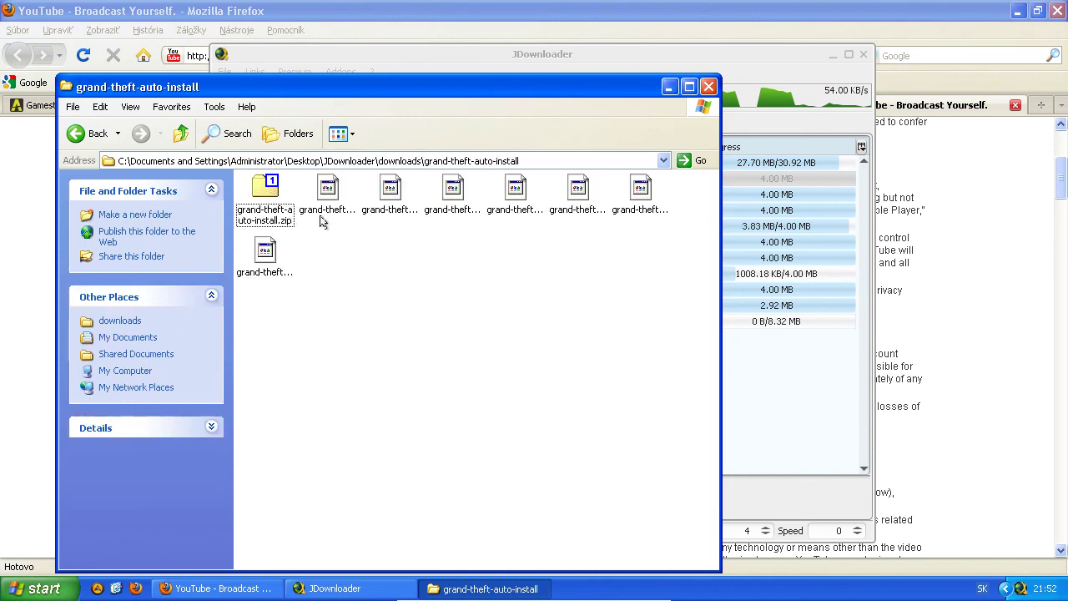
Step: Switch to JDownloader, reset the youtube.com link in the Vítání prváků 2009 package and accept youtube.com's terms of service
left_click(597, 62)
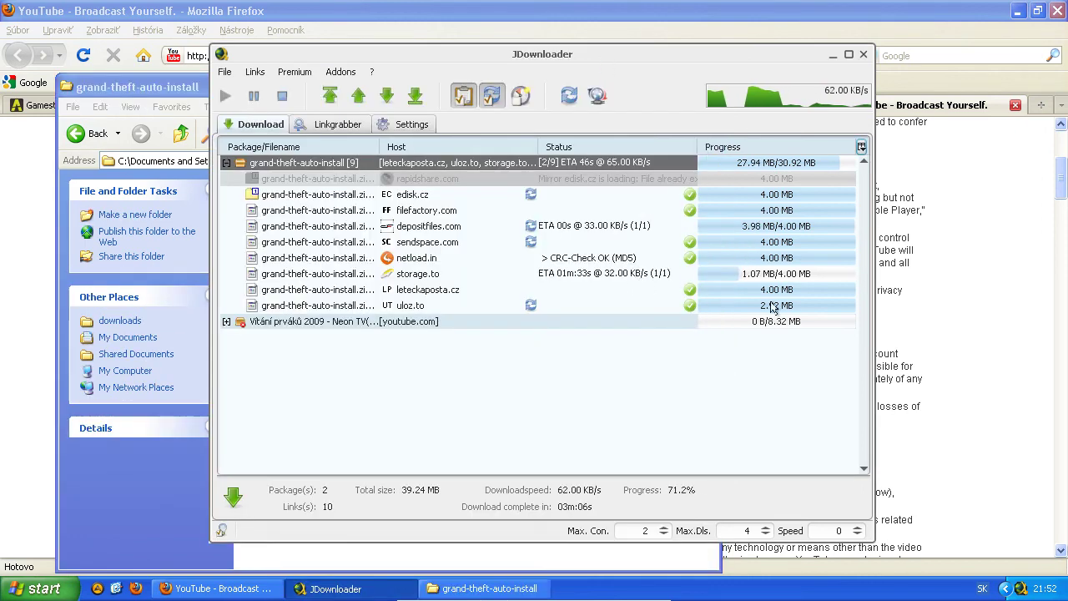
left_click(227, 323)
left_click(265, 337)
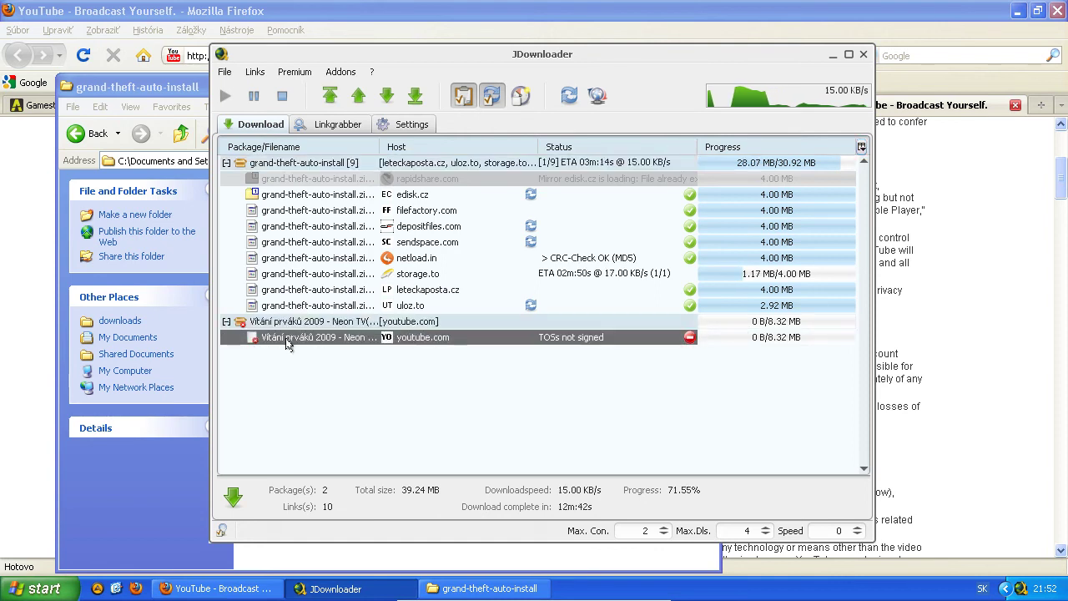
right_click(567, 341)
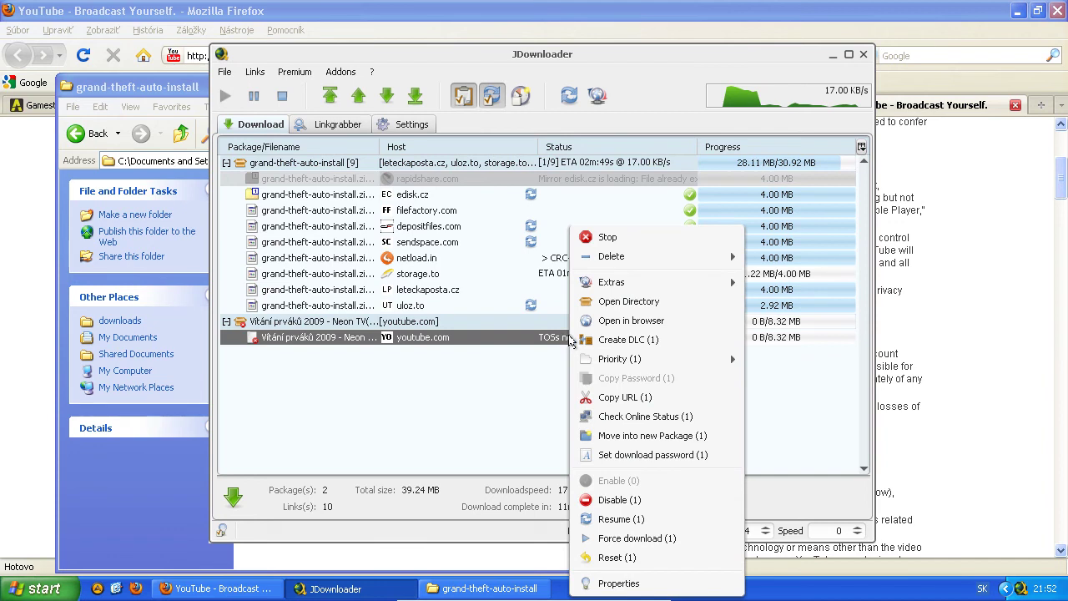
left_click(647, 500)
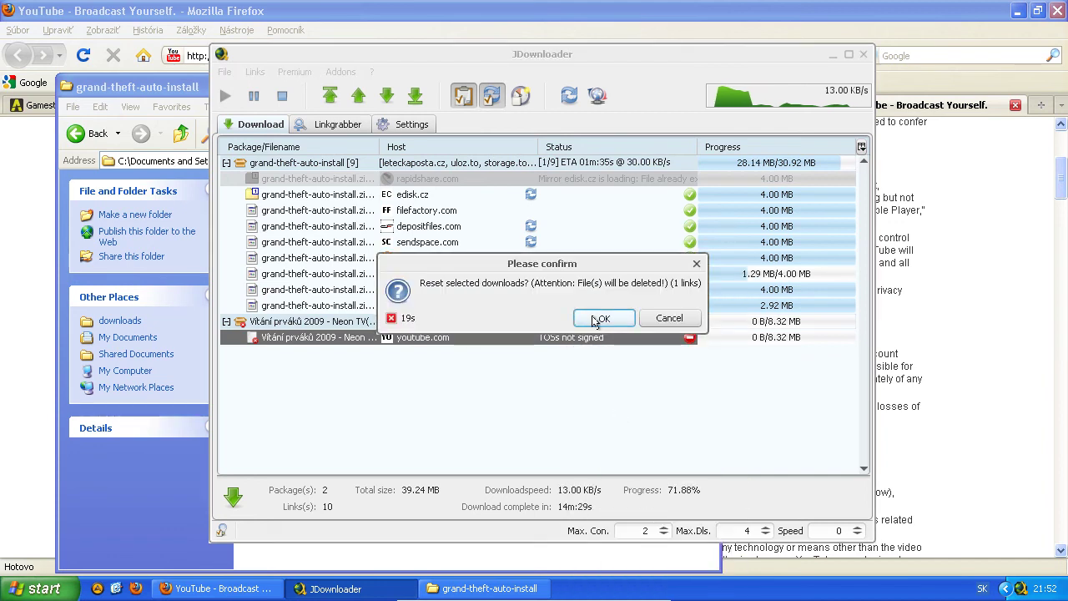
left_click(602, 320)
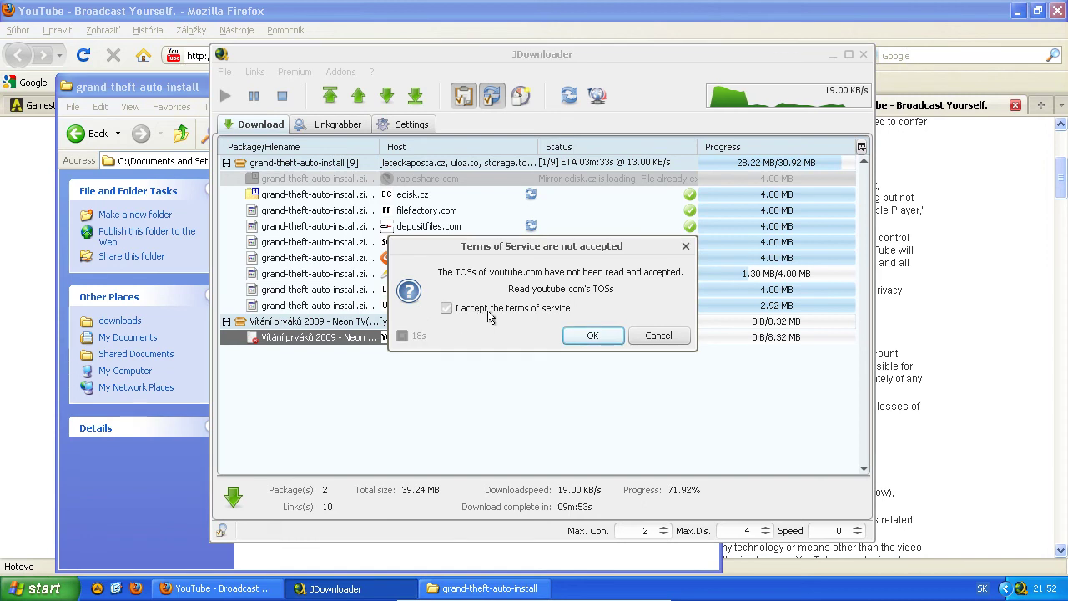
left_click(482, 308)
left_click(592, 334)
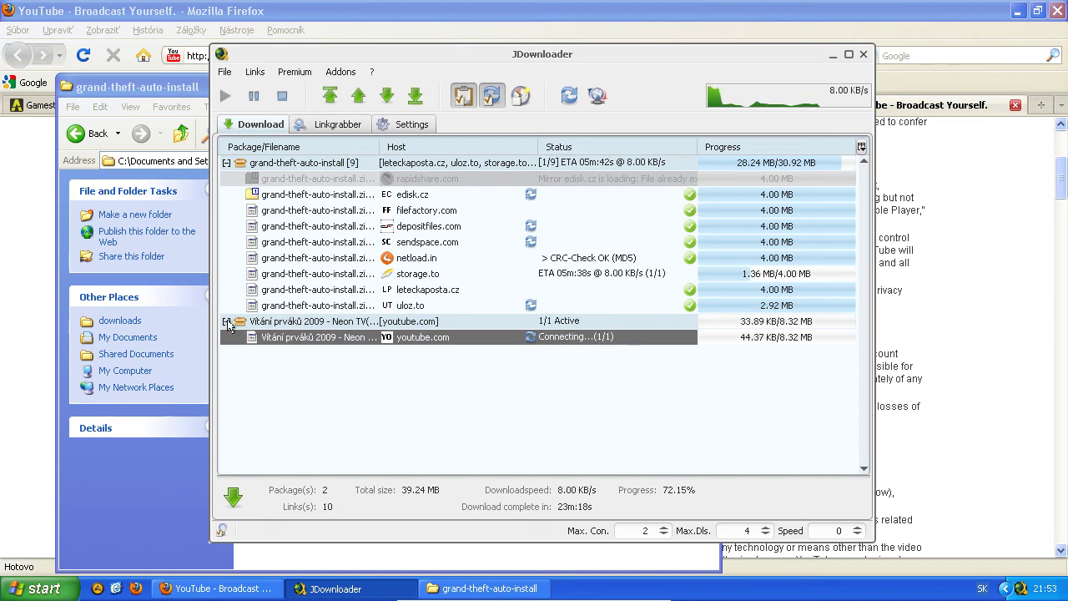
Step: Collapse both packages in the download list and minimize the grand-theft-auto-install folder and JDownloader windows
left_click(226, 322)
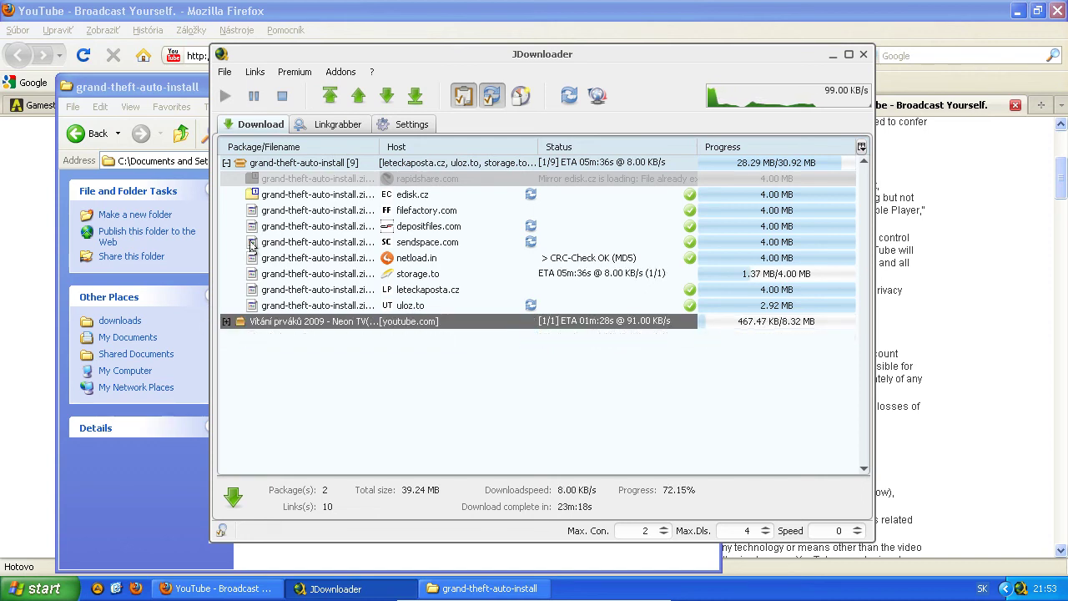
left_click(226, 162)
left_click(488, 588)
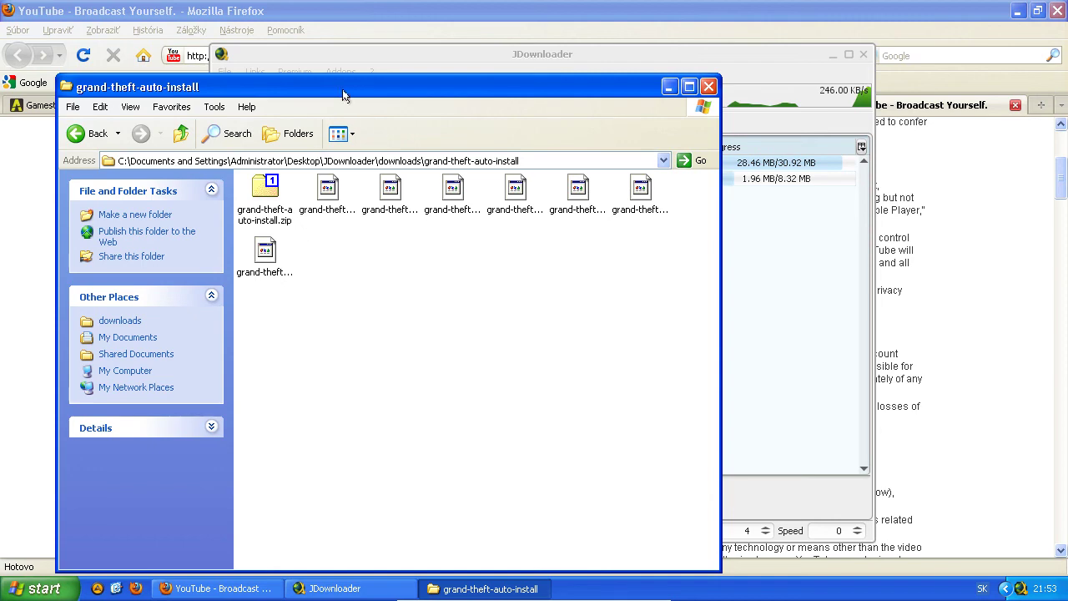
left_click_drag(353, 92, 574, 66)
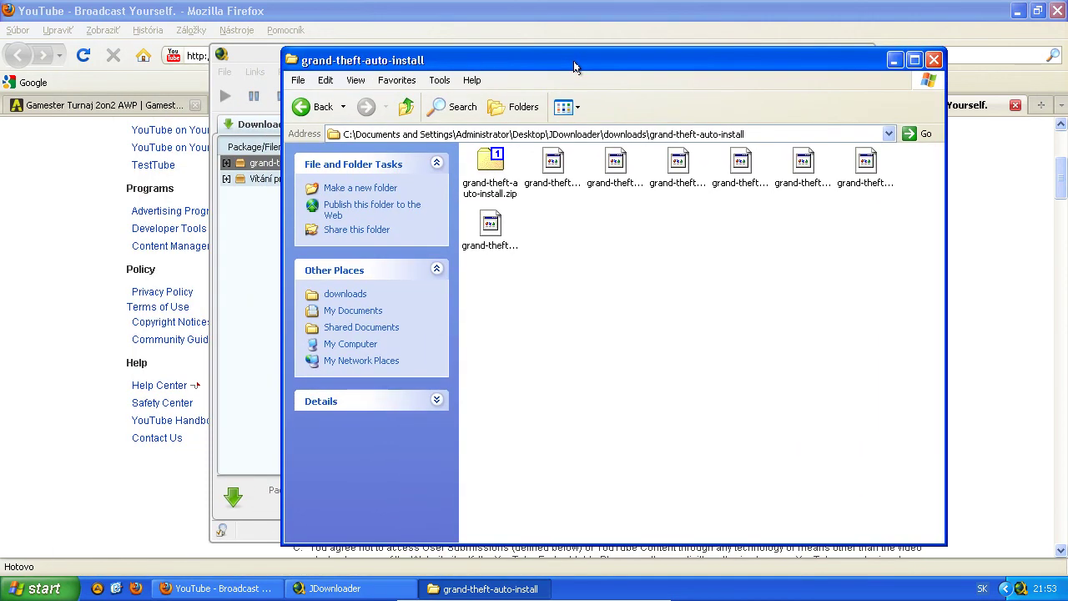
left_click(893, 60)
left_click(832, 55)
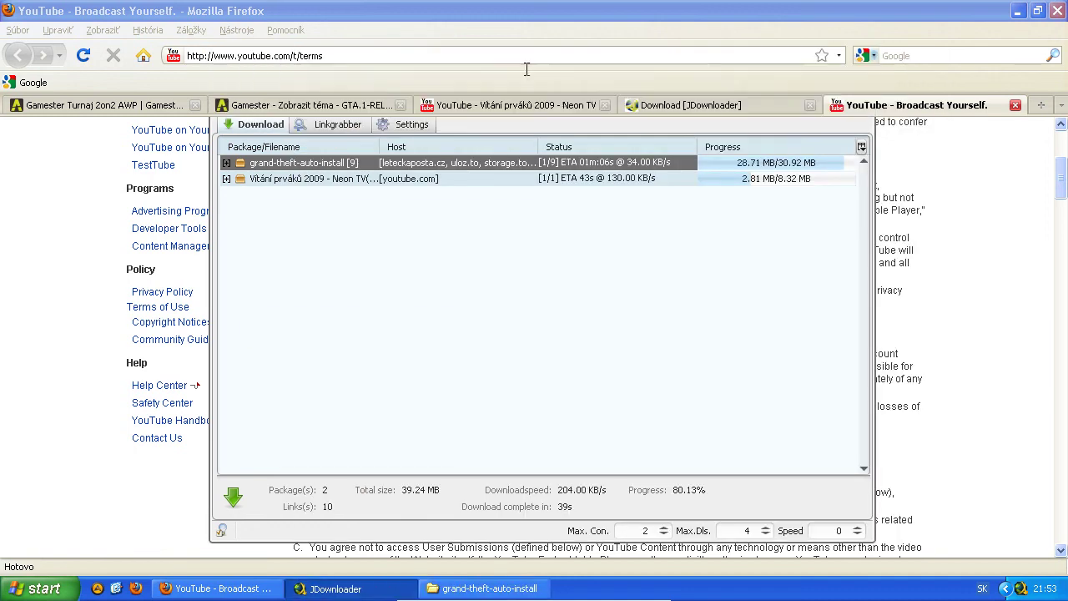
Step: Switch to Firefox and look over the Gamester Turnaj 2on2 AWP article on gamester.cz
left_click(131, 110)
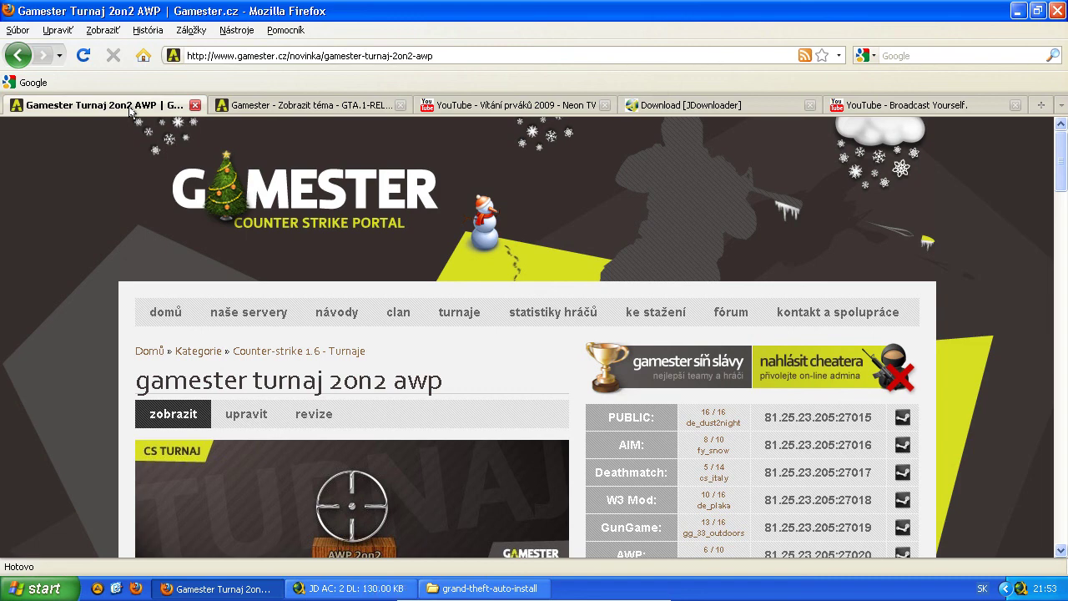
scroll(467, 191, "down", 3)
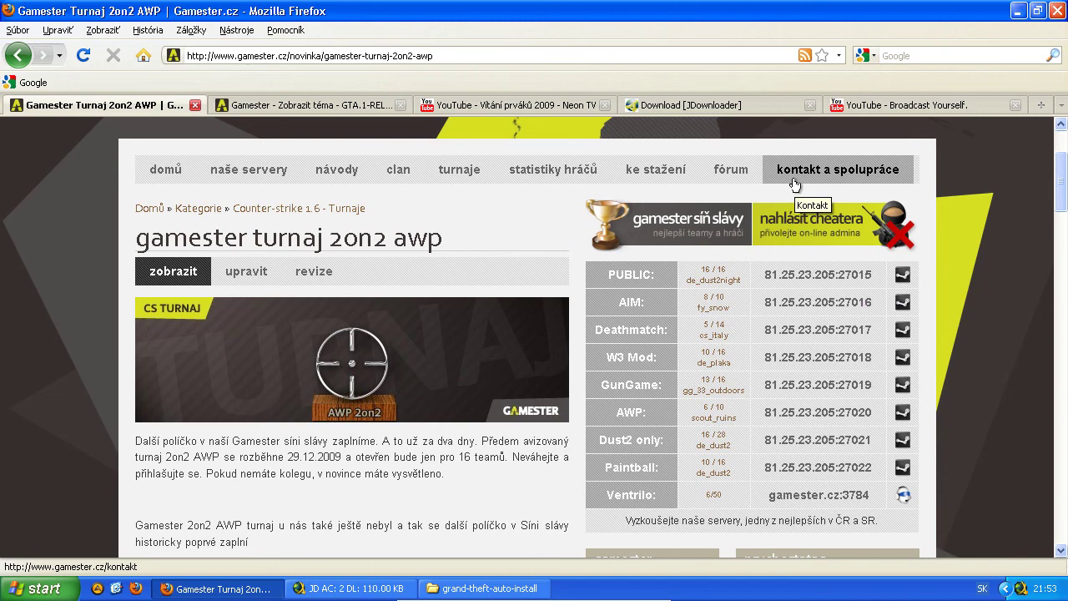
scroll(794, 183, "up", 3)
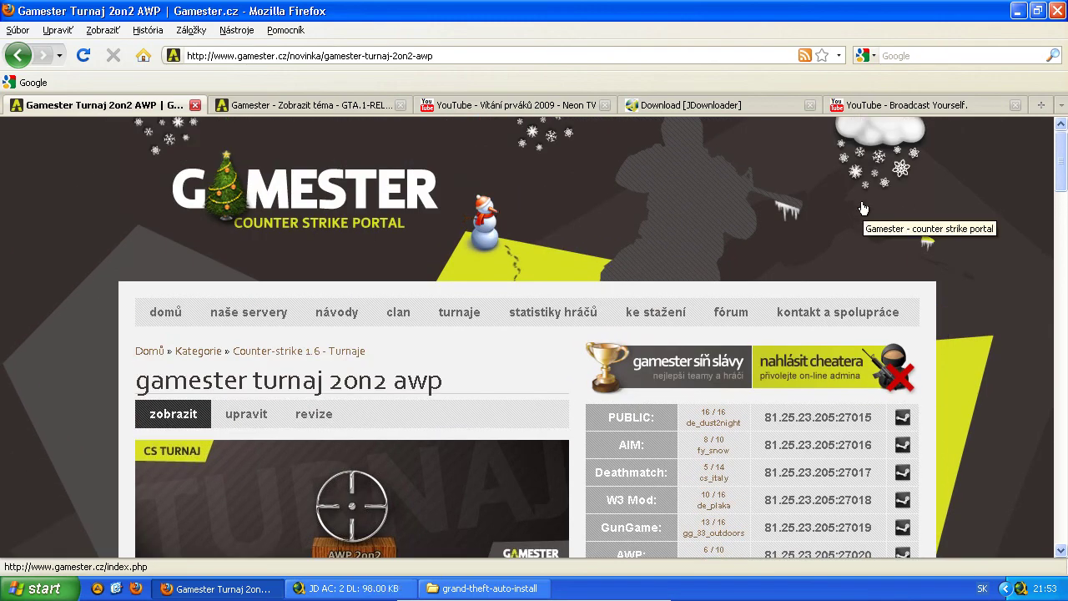